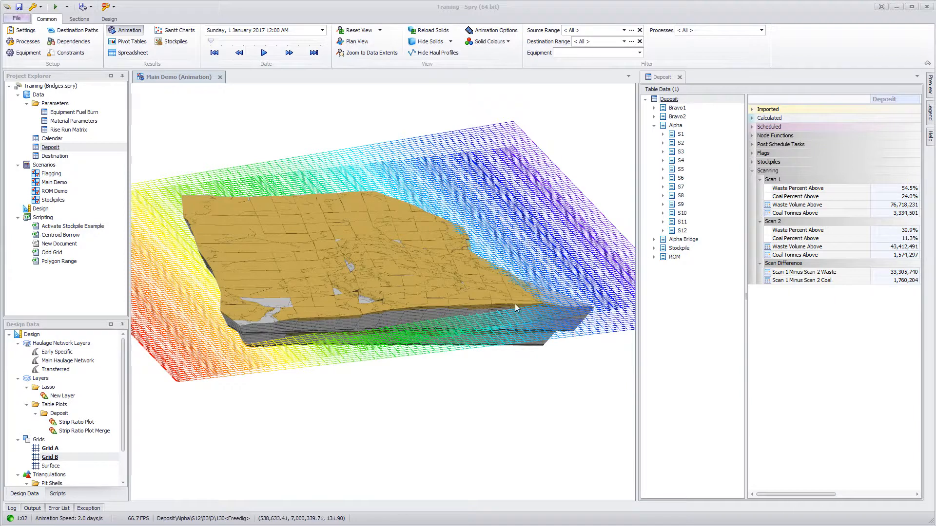
Step: Open the Main Demo scenario settings and examine the source initial state definitions
{"action": "left_click_drag", "start_coordinate": [390, 280], "coordinate": [390, 301]}
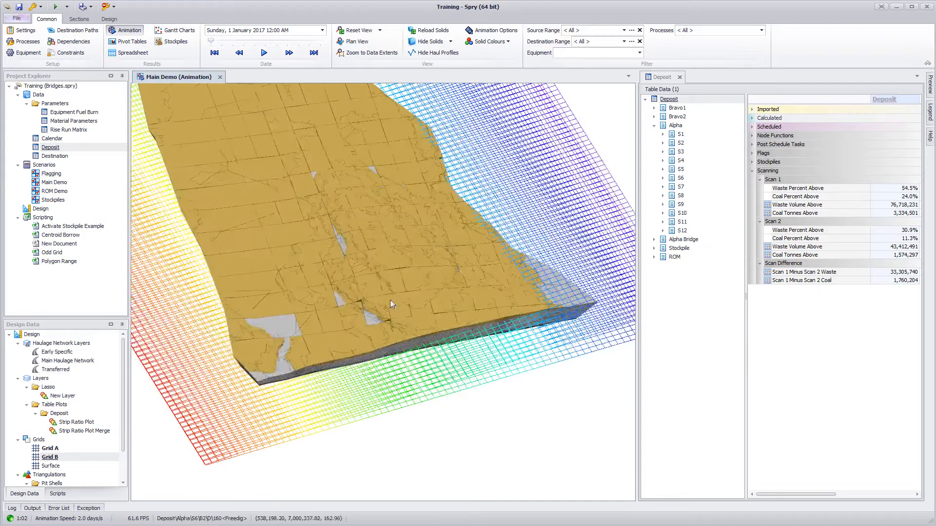
{"action": "right_click", "coordinate": [187, 74]}
{"action": "left_click", "coordinate": [201, 81]}
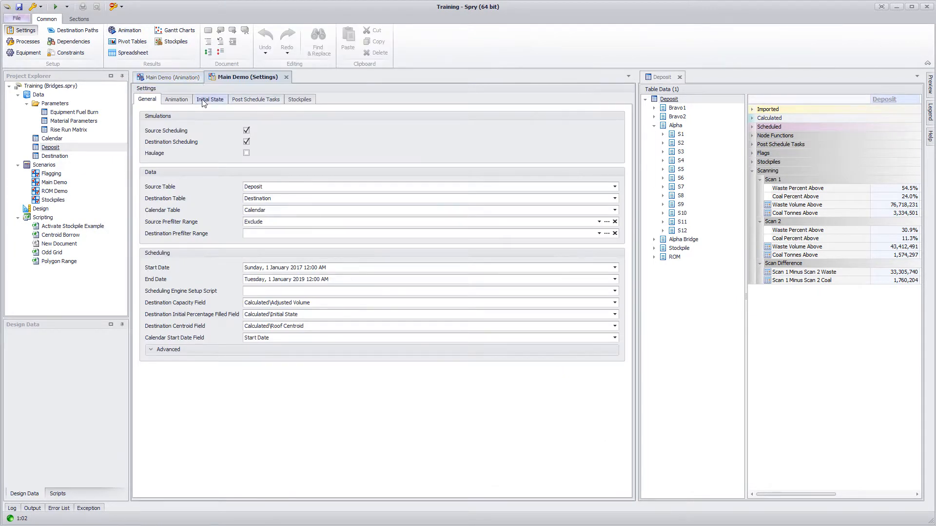
{"action": "left_click", "coordinate": [205, 99]}
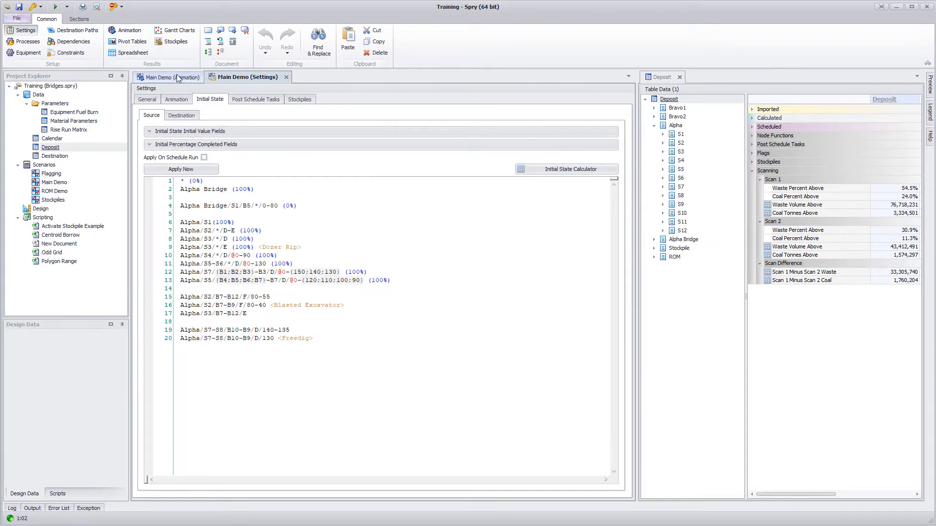
Step: Return to the Main Demo animation and inspect side-on where the two grid surfaces cut through the deposit solids
{"action": "left_click", "coordinate": [179, 79]}
{"action": "left_click_drag", "start_coordinate": [420, 309], "coordinate": [444, 292]}
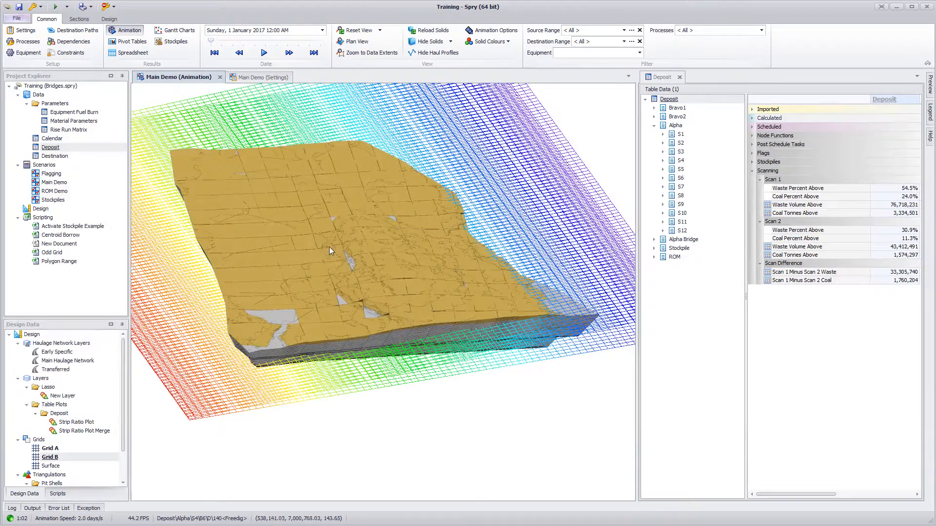
{"action": "left_click_drag", "start_coordinate": [370, 276], "coordinate": [332, 300]}
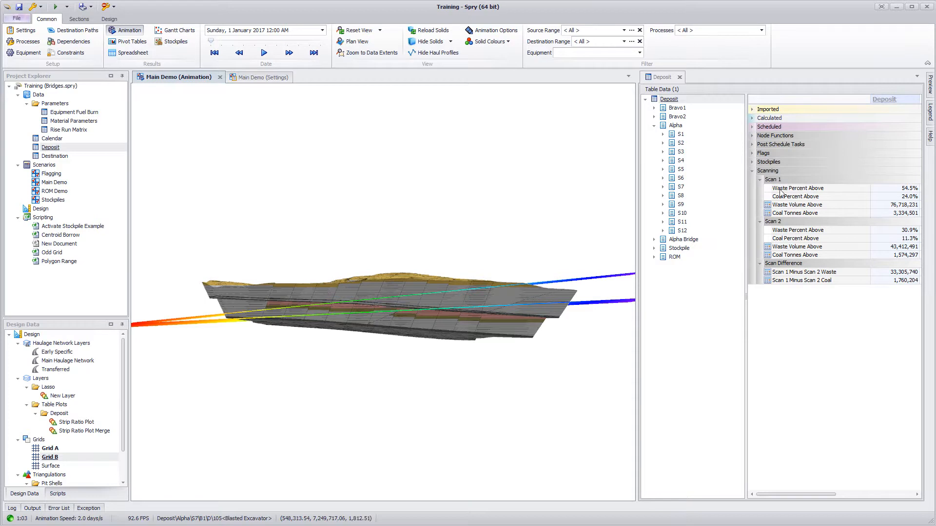
{"action": "scroll", "coordinate": [399, 306], "scroll_direction": "up", "scroll_amount": 5}
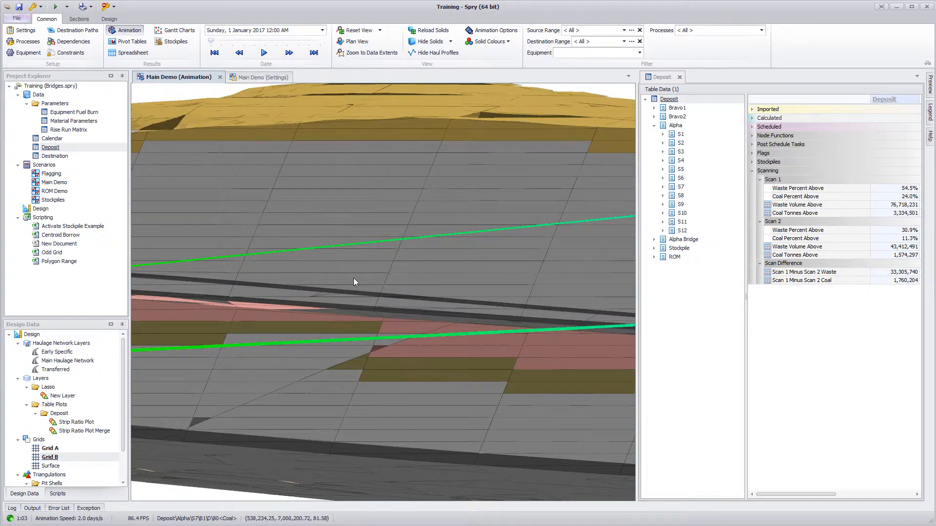
Step: Open the Deposit table's field setup and expand the Scan 1 and Scan 2 groups within Scanning
{"action": "left_click", "coordinate": [779, 189]}
{"action": "right_click", "coordinate": [61, 151]}
{"action": "mouse_move", "coordinate": [83, 184]}
{"action": "left_click", "coordinate": [154, 207]}
{"action": "right_click", "coordinate": [148, 44]}
{"action": "left_click", "coordinate": [171, 124]}
{"action": "left_click", "coordinate": [124, 111]}
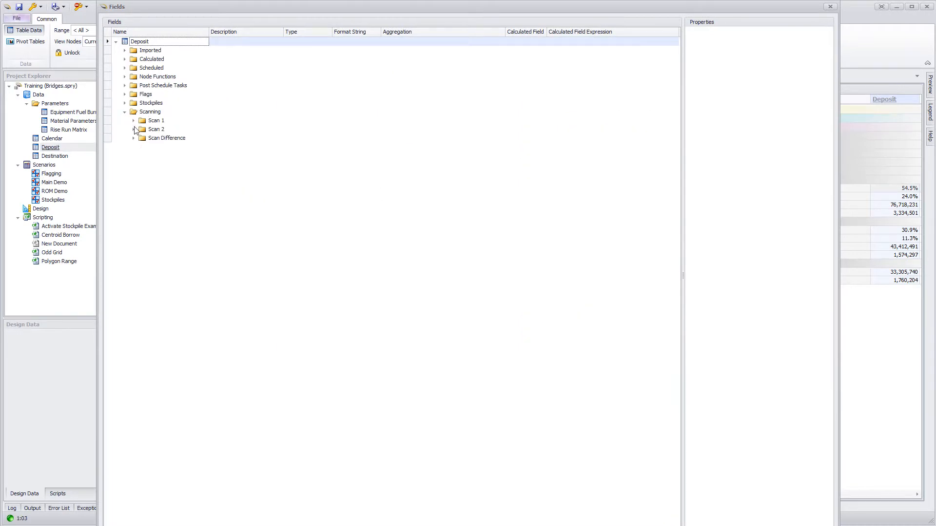
{"action": "left_click", "coordinate": [136, 113]}
{"action": "left_click", "coordinate": [133, 121]}
{"action": "left_click", "coordinate": [134, 164]}
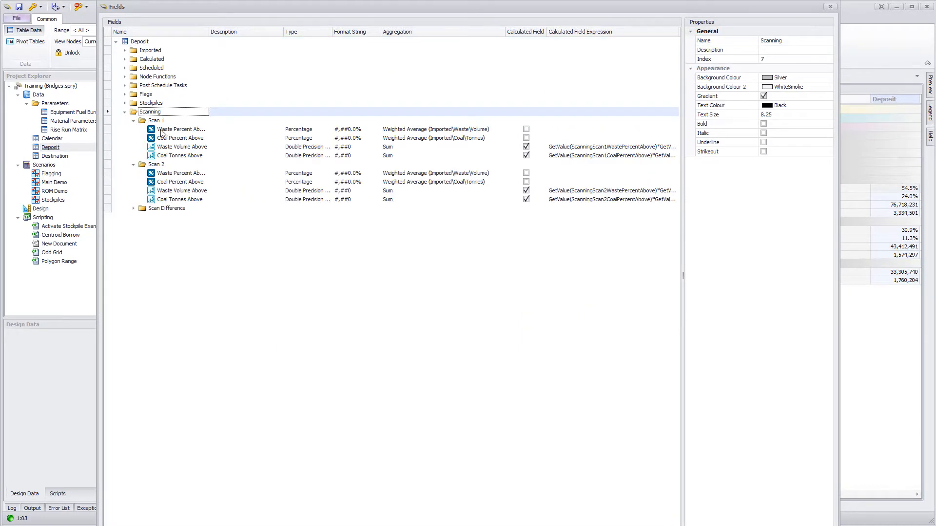
Step: Examine the percent, volume and tonnes fields of both scans and the Scan Difference group, and close the field setup
{"action": "left_click", "coordinate": [174, 130]}
{"action": "double_click", "coordinate": [209, 32]}
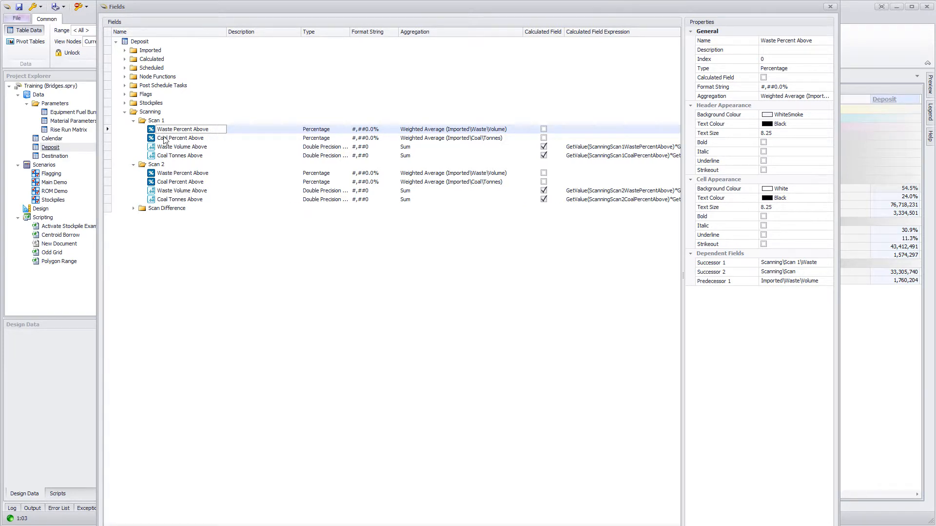
{"action": "left_click", "coordinate": [167, 138]}
{"action": "left_click", "coordinate": [154, 166]}
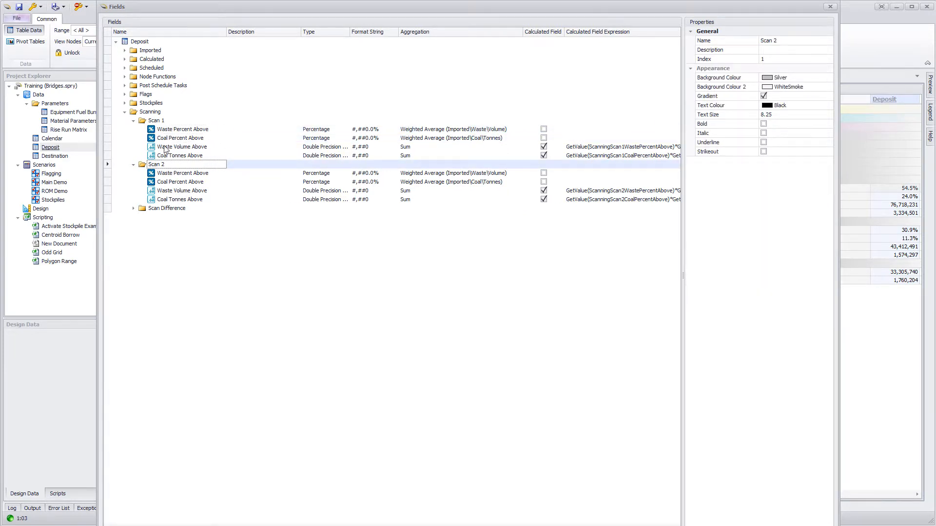
{"action": "left_click", "coordinate": [164, 174]}
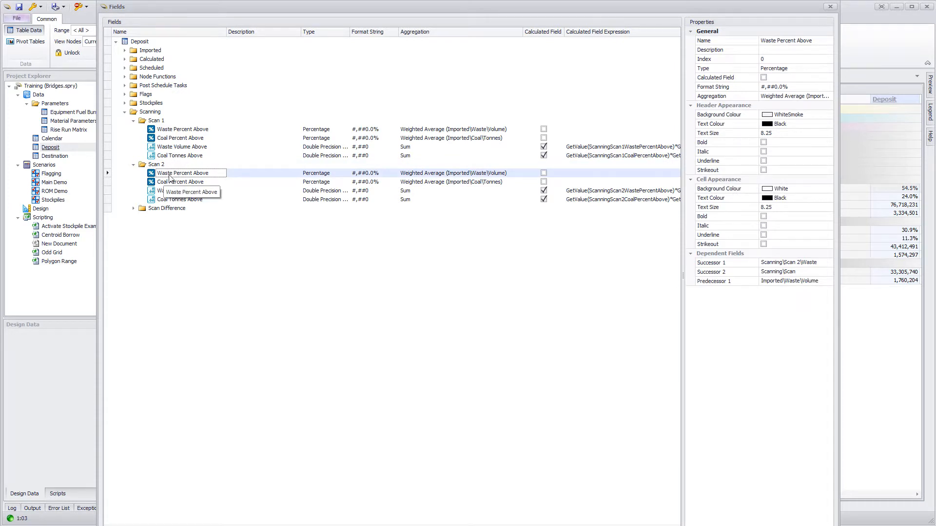
{"action": "left_click", "coordinate": [164, 184]}
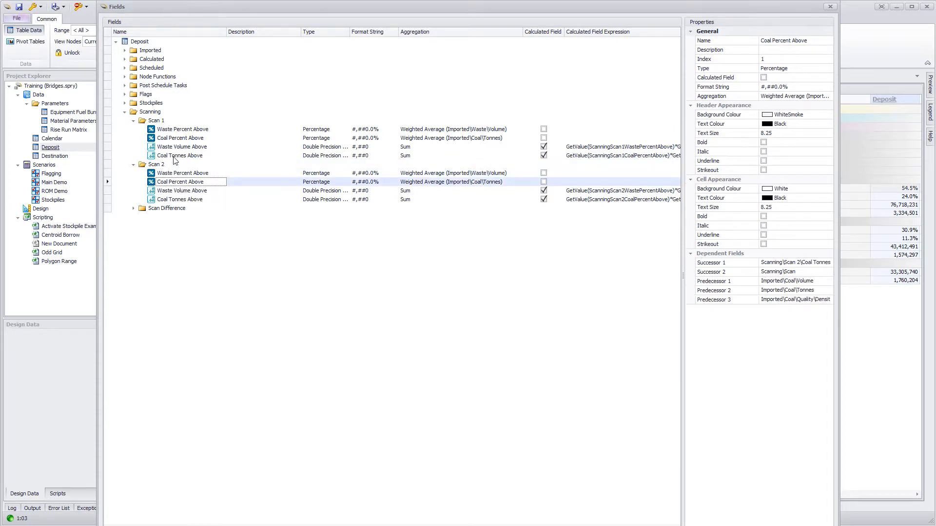
{"action": "left_click", "coordinate": [169, 131]}
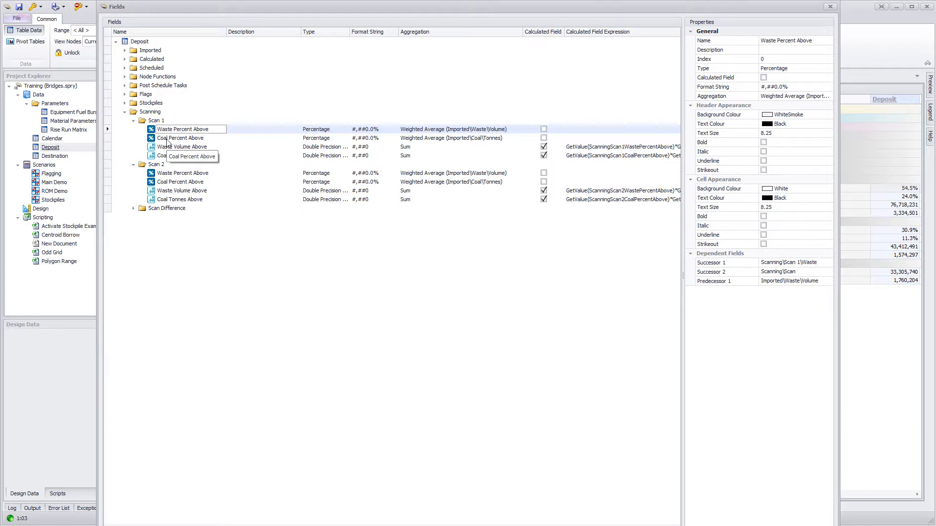
{"action": "left_click", "coordinate": [168, 147]}
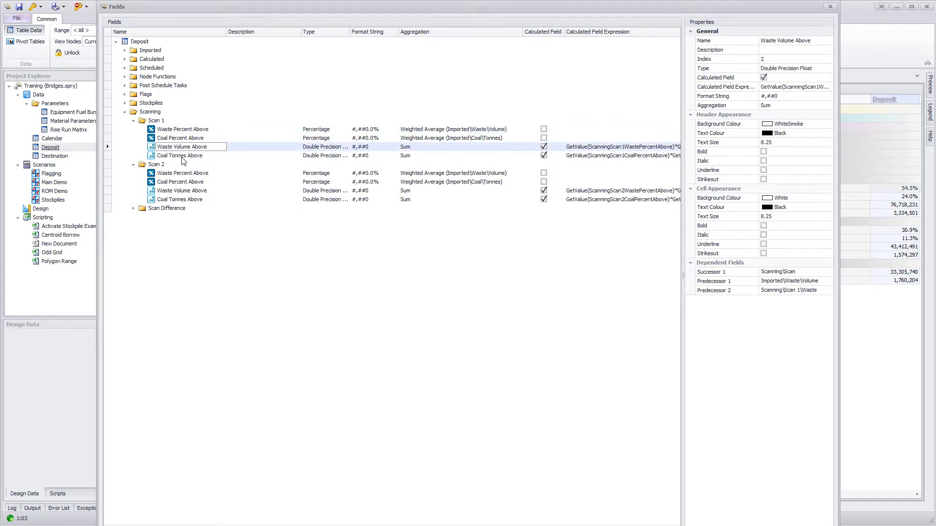
{"action": "left_click", "coordinate": [134, 208]}
{"action": "left_click", "coordinate": [799, 525]}
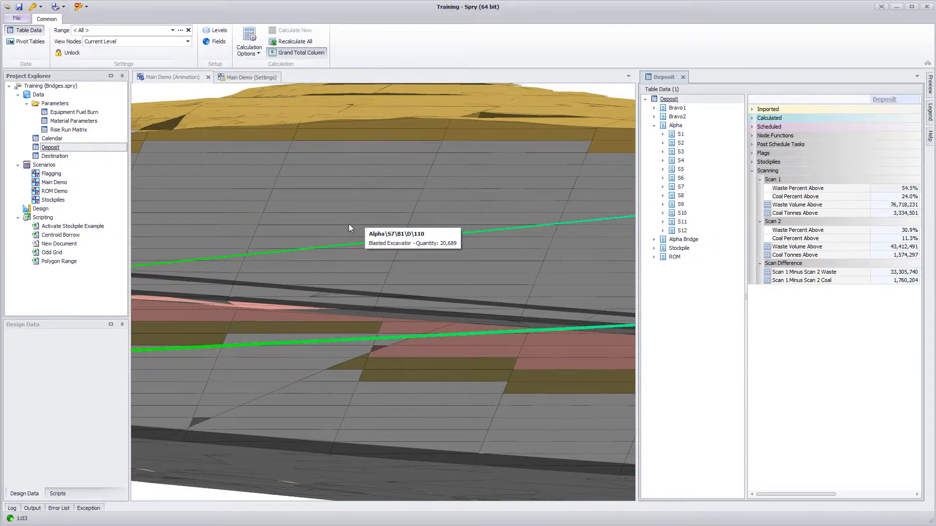
Step: Open the Initial State Calculator for the Deposit table
{"action": "right_click", "coordinate": [59, 152]}
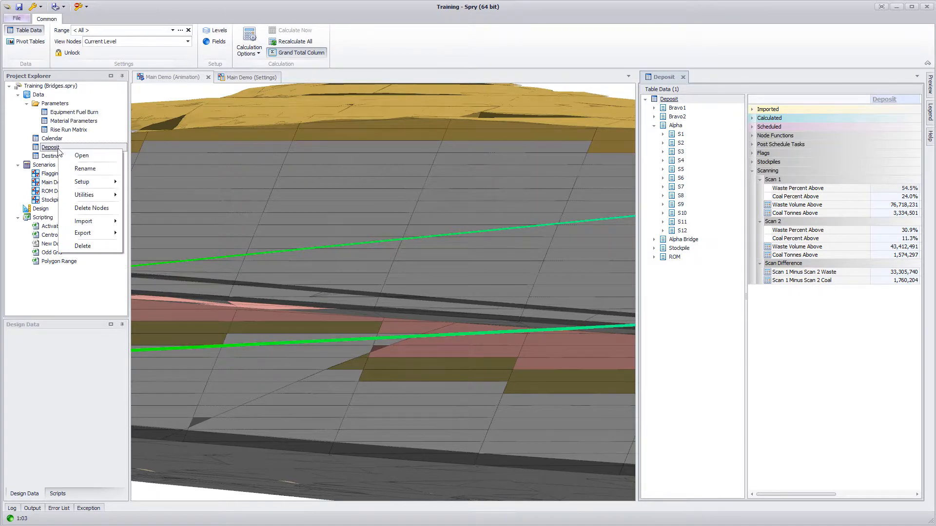
{"action": "mouse_move", "coordinate": [84, 195]}
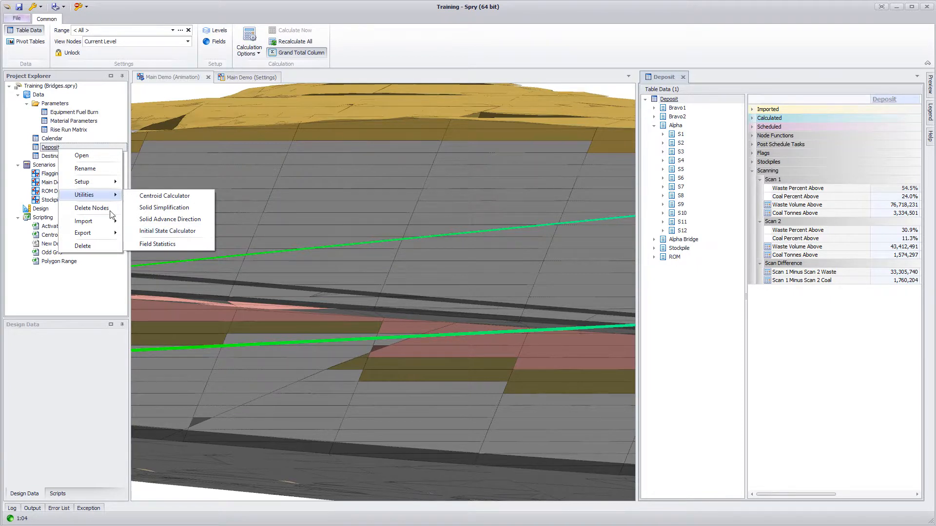
{"action": "left_click", "coordinate": [183, 233]}
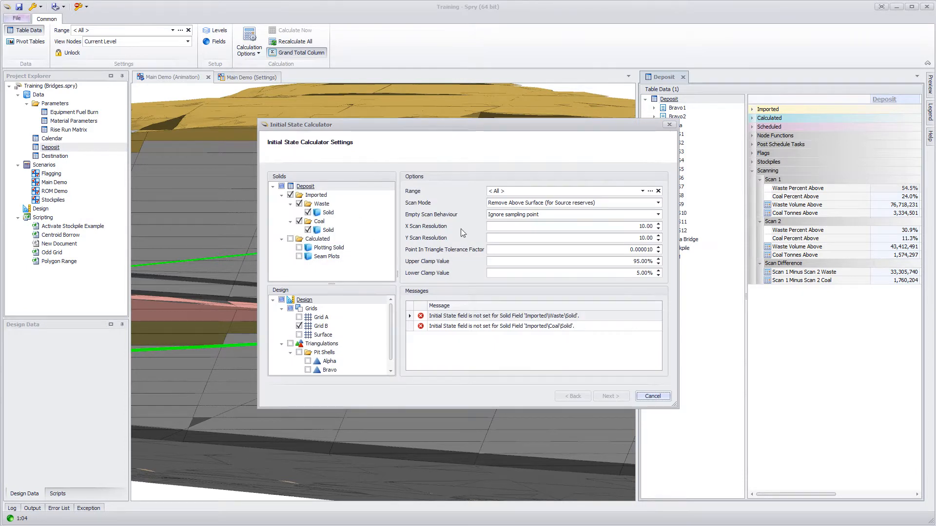
Step: Set the initial state field of the imported Waste solid to Scan 1's Waste Percent Above
{"action": "left_click", "coordinate": [327, 213]}
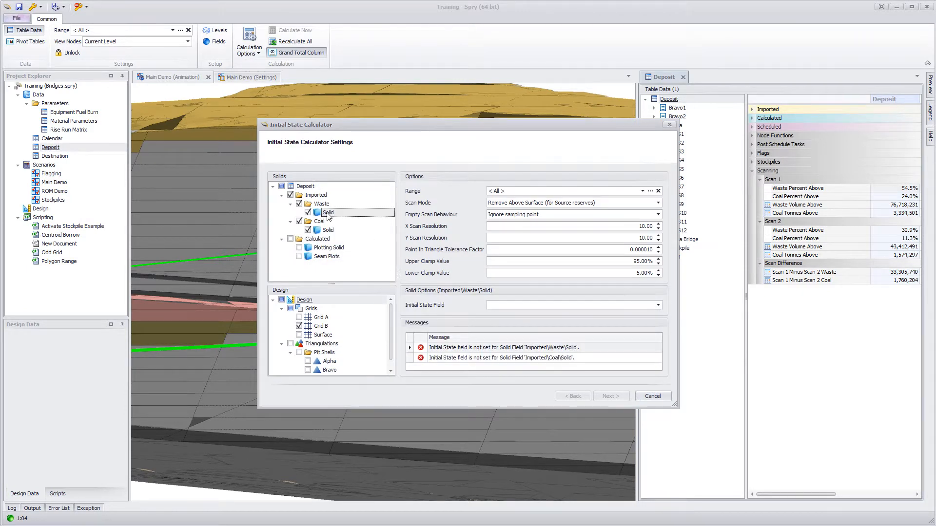
{"action": "left_click", "coordinate": [304, 255]}
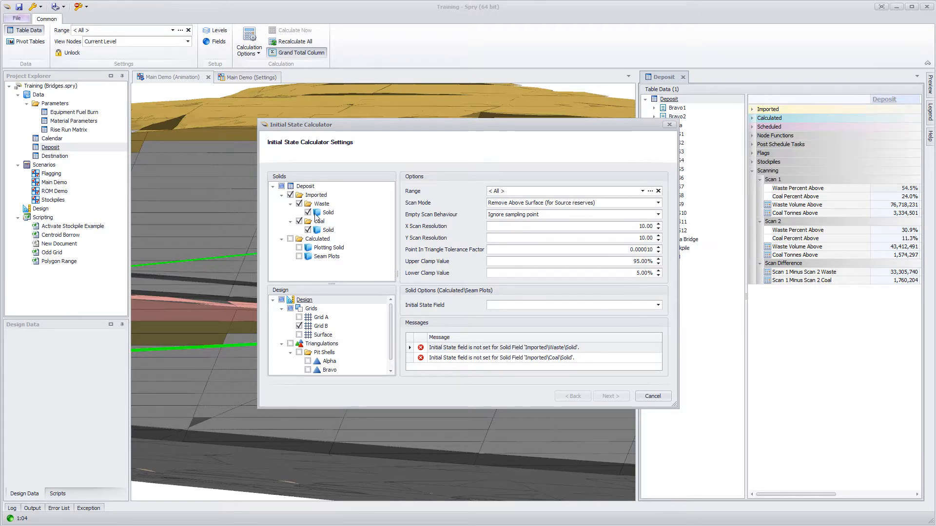
{"action": "left_click", "coordinate": [329, 214]}
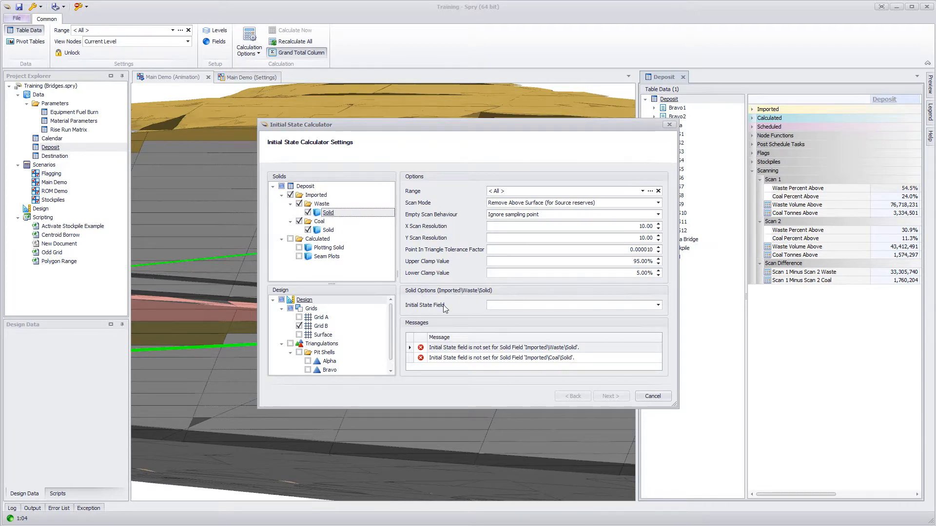
{"action": "left_click", "coordinate": [495, 306]}
{"action": "scroll", "coordinate": [595, 409], "scroll_direction": "down", "scroll_amount": 5}
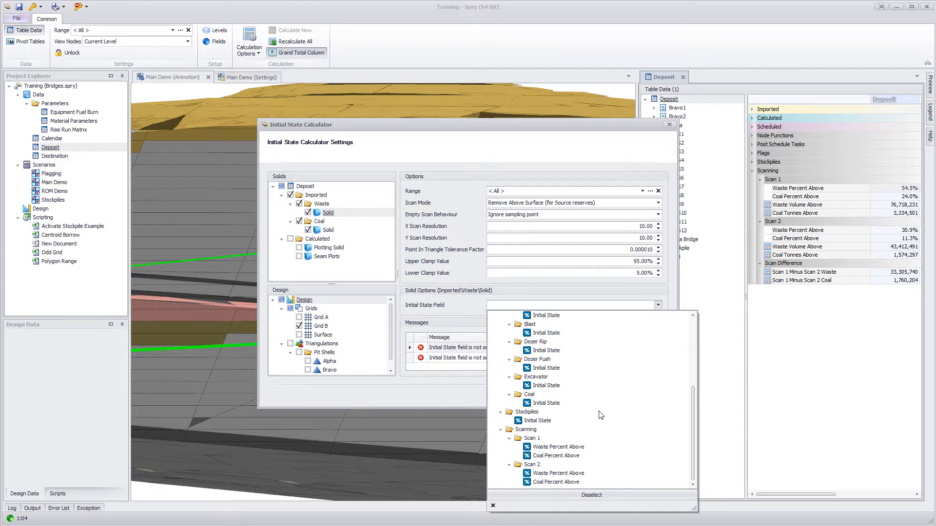
{"action": "left_click", "coordinate": [558, 447]}
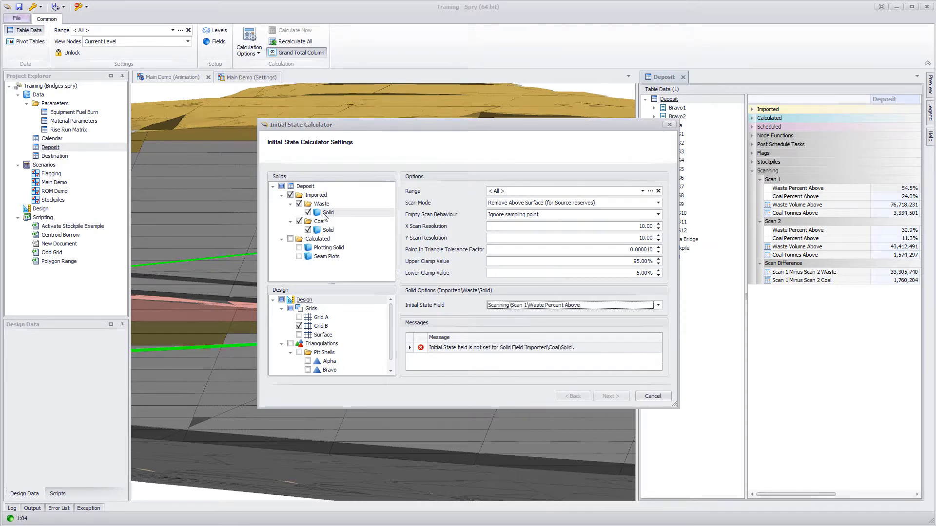
Step: Set the imported Coal solid's initial state field to Scan 1's Coal Percent Above and check both solid assignments
{"action": "left_click", "coordinate": [332, 232]}
{"action": "left_click", "coordinate": [542, 307]}
{"action": "scroll", "coordinate": [578, 468], "scroll_direction": "down", "scroll_amount": 5}
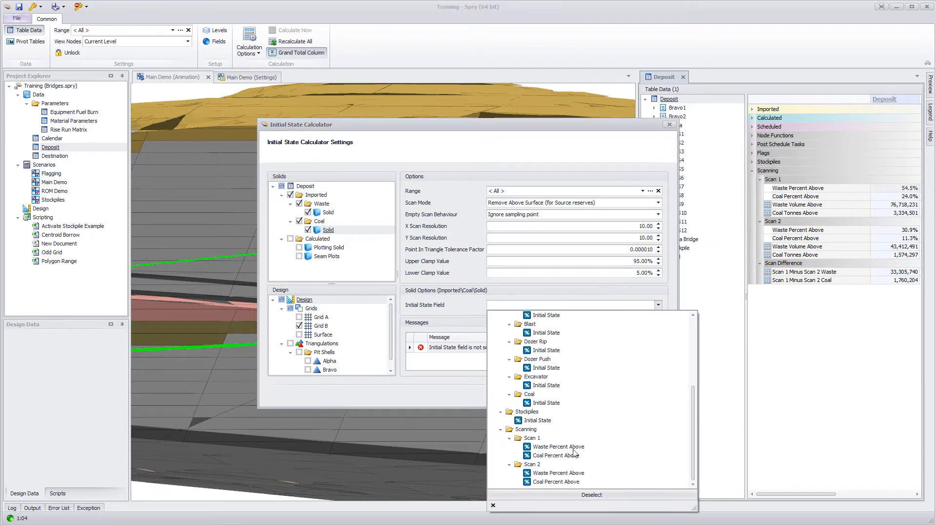
{"action": "left_click", "coordinate": [578, 455]}
{"action": "left_click", "coordinate": [358, 213]}
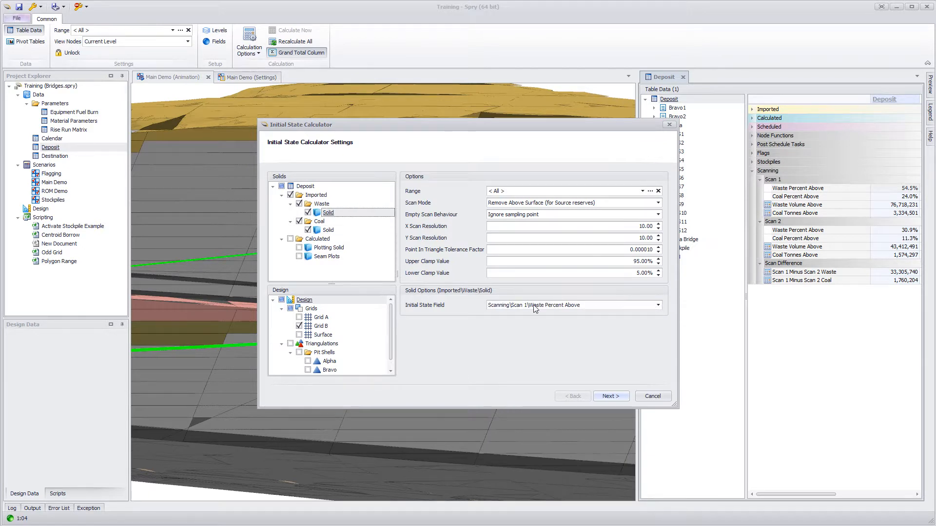
{"action": "left_click", "coordinate": [327, 230]}
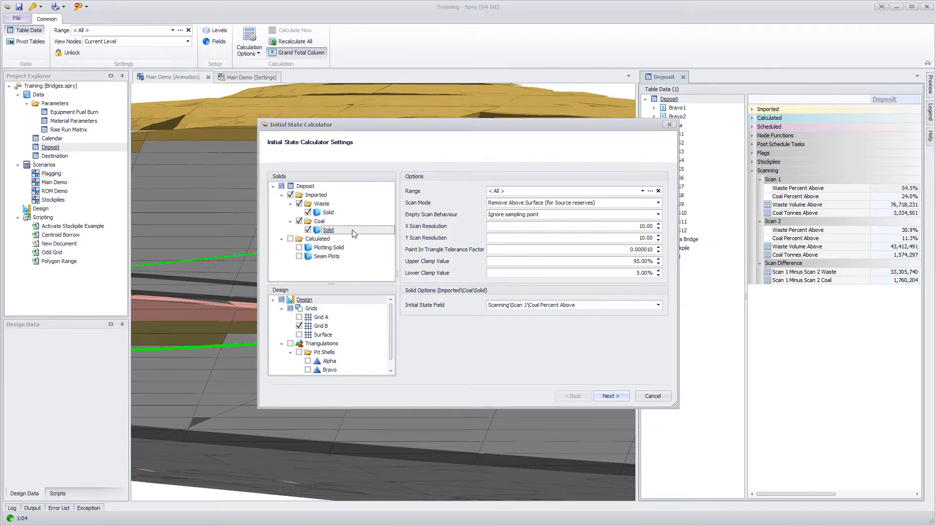
Step: Examine the calculator's scan resolution, upper and lower clamp values, scan mode and empty scan behaviour options
{"action": "left_click", "coordinate": [626, 227]}
{"action": "type", "text": "."}
{"action": "left_click", "coordinate": [634, 261]}
{"action": "left_click", "coordinate": [636, 272]}
{"action": "left_click", "coordinate": [513, 216]}
{"action": "left_click", "coordinate": [527, 217]}
{"action": "left_click", "coordinate": [526, 217]}
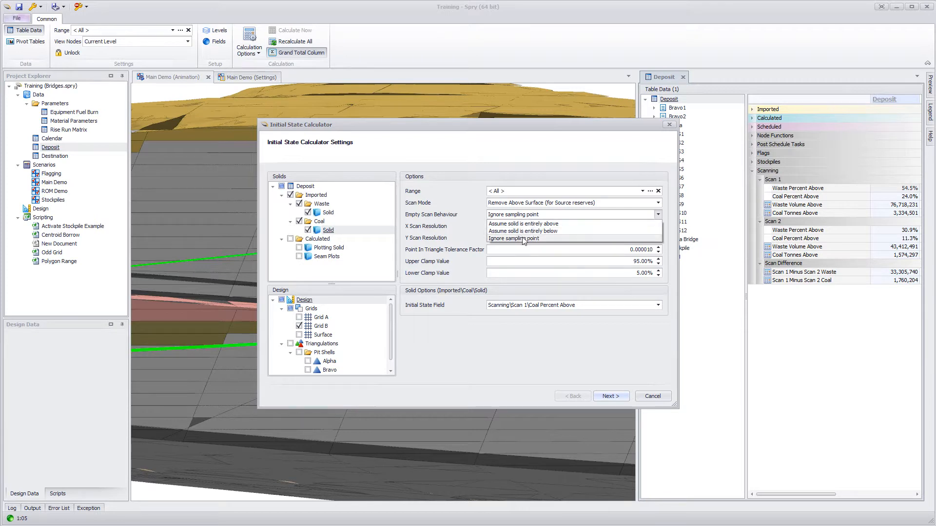
{"action": "left_click", "coordinate": [545, 216]}
{"action": "left_click", "coordinate": [544, 216]}
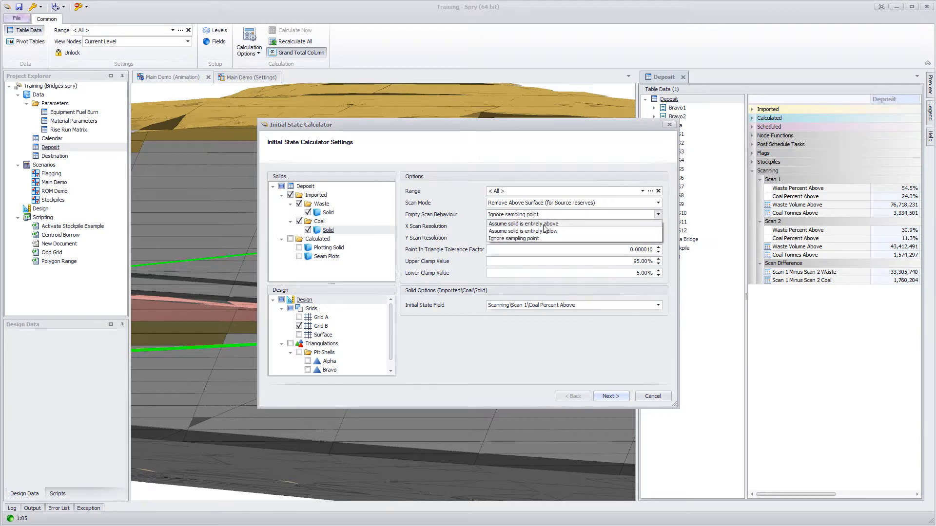
{"action": "left_click", "coordinate": [520, 213]}
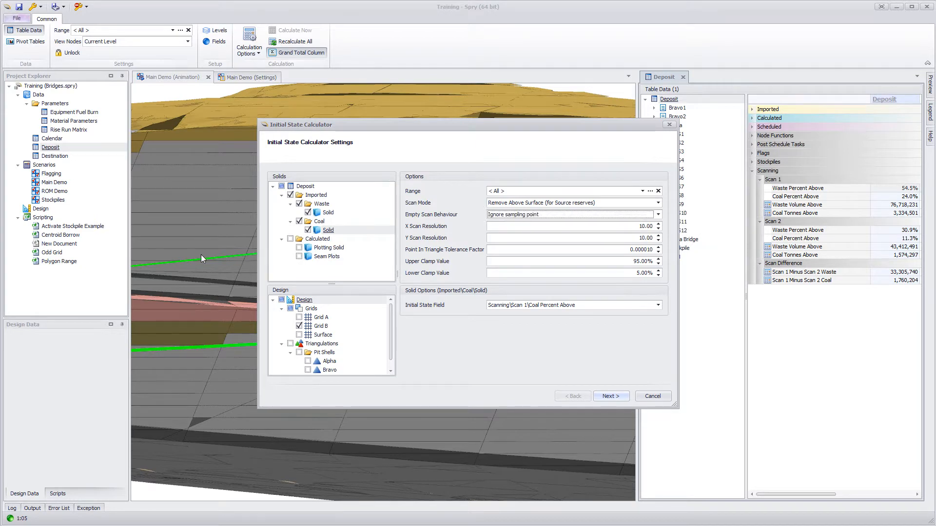
{"action": "left_click", "coordinate": [514, 204]}
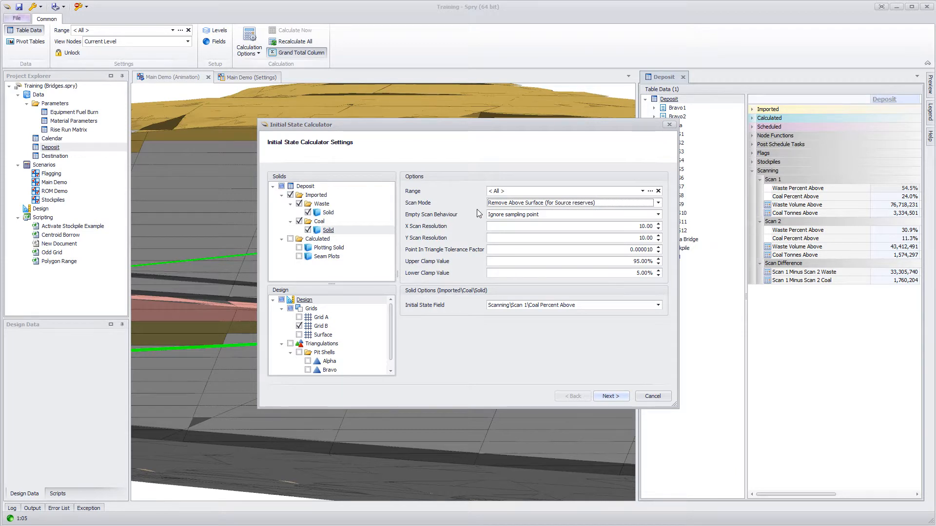
{"action": "left_click", "coordinate": [527, 204]}
{"action": "left_click", "coordinate": [526, 204]}
{"action": "left_click", "coordinate": [514, 218]}
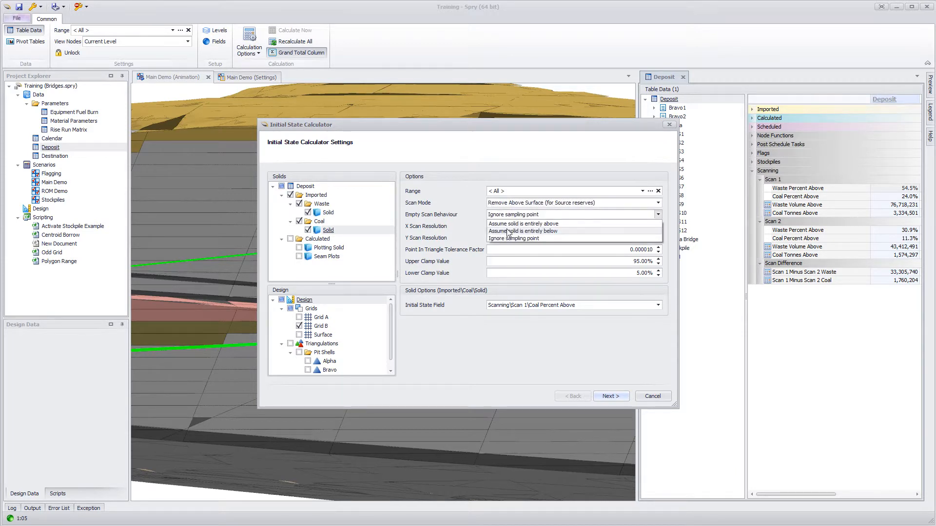
{"action": "left_click", "coordinate": [533, 218]}
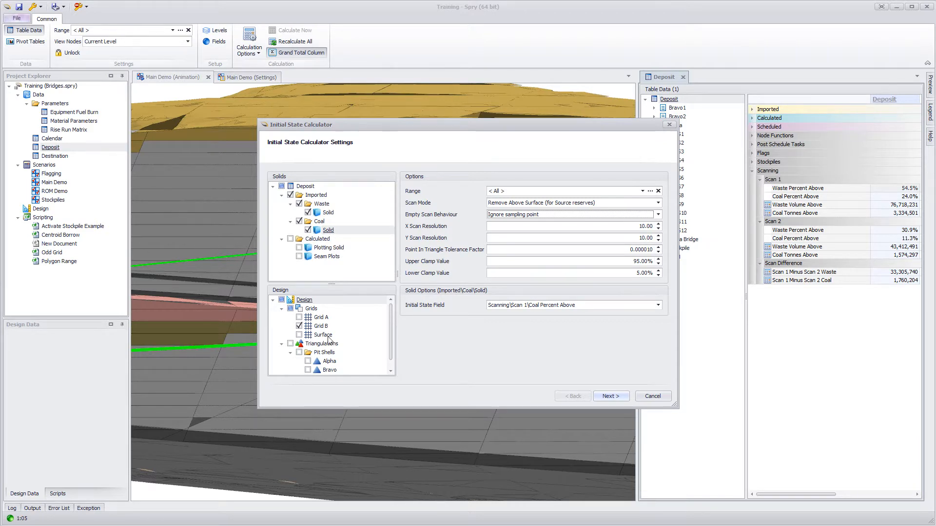
Step: Select Grid A instead of Grid B as the scan surface and run the initial state calculation
{"action": "left_click", "coordinate": [328, 213]}
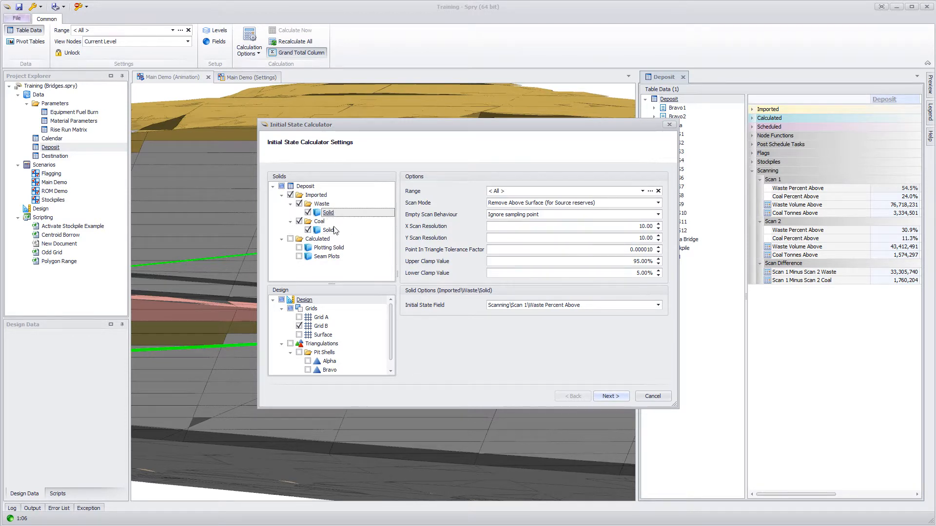
{"action": "left_click", "coordinate": [313, 327]}
{"action": "left_click", "coordinate": [299, 326]}
{"action": "left_click", "coordinate": [299, 317]}
{"action": "left_click", "coordinate": [325, 317]}
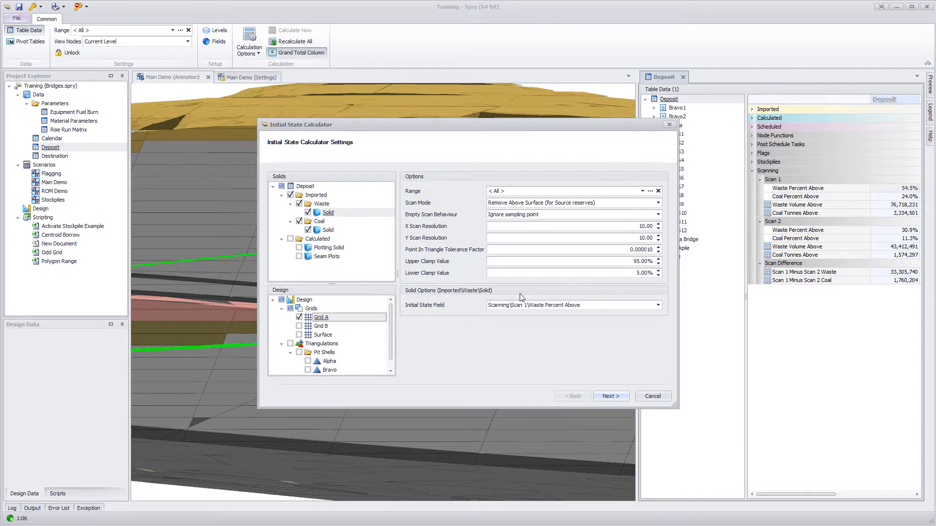
{"action": "left_click", "coordinate": [608, 398]}
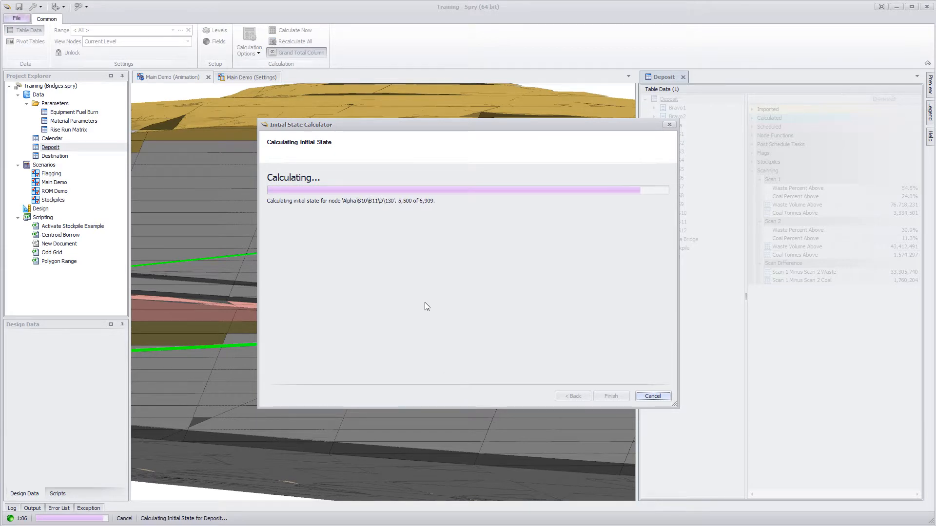
Step: Finish the calculation, navigate from solid Alpha\S8\B1\D\105 to its Deposit table entry and review its scan results alongside the neighbouring benches
{"action": "left_click", "coordinate": [609, 397]}
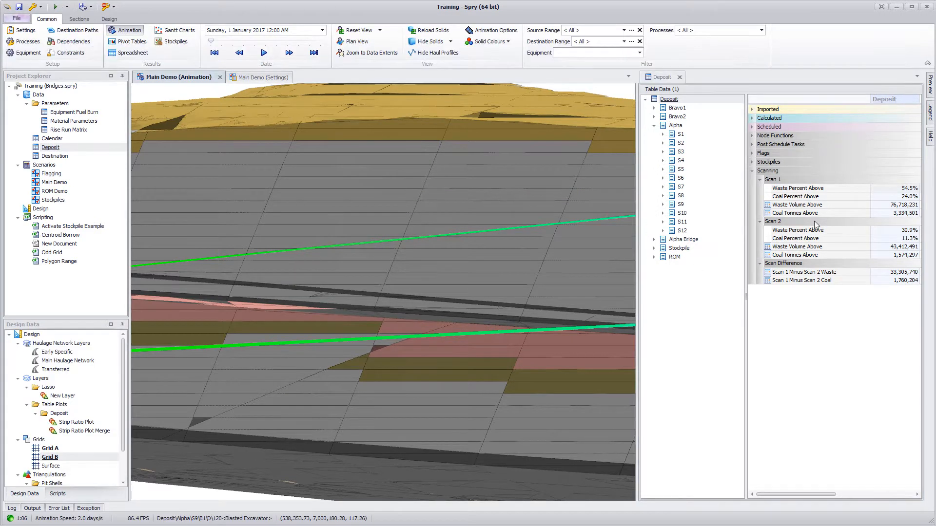
{"action": "left_click", "coordinate": [890, 189]}
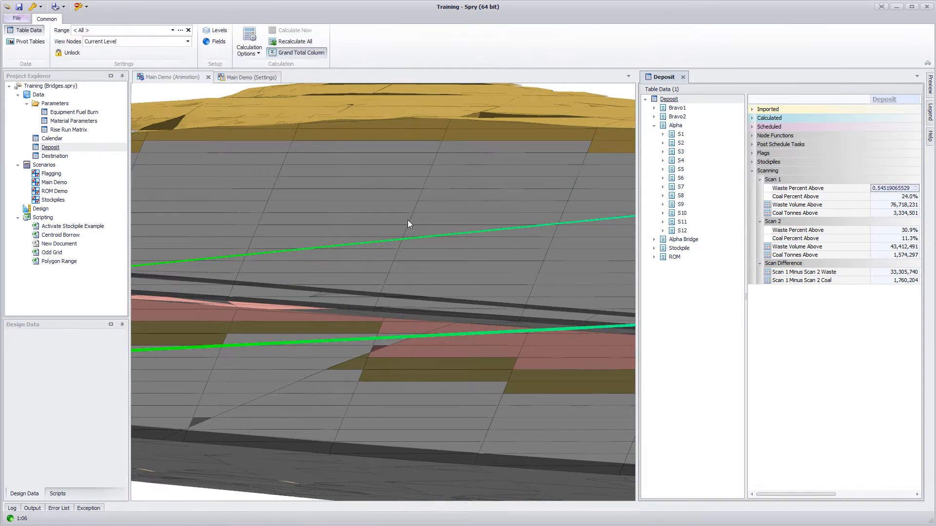
{"action": "right_click", "coordinate": [426, 230]}
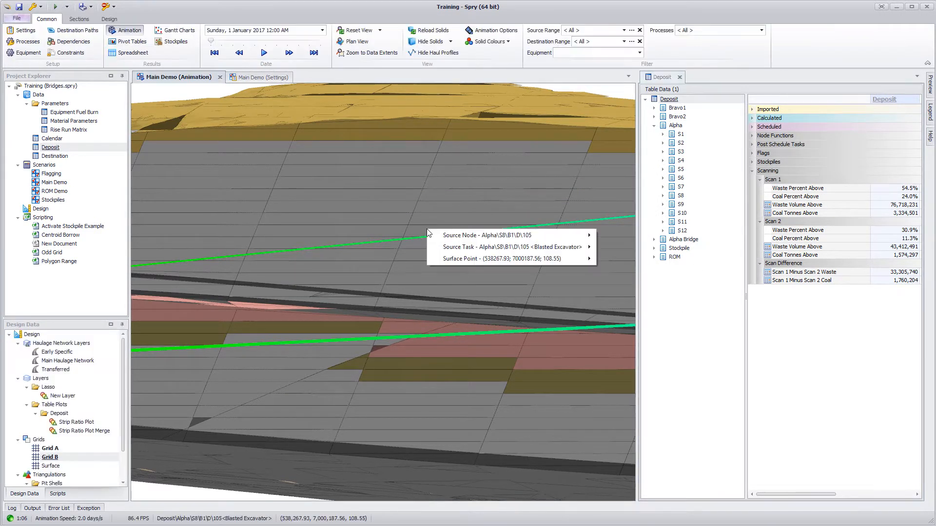
{"action": "left_click", "coordinate": [632, 248]}
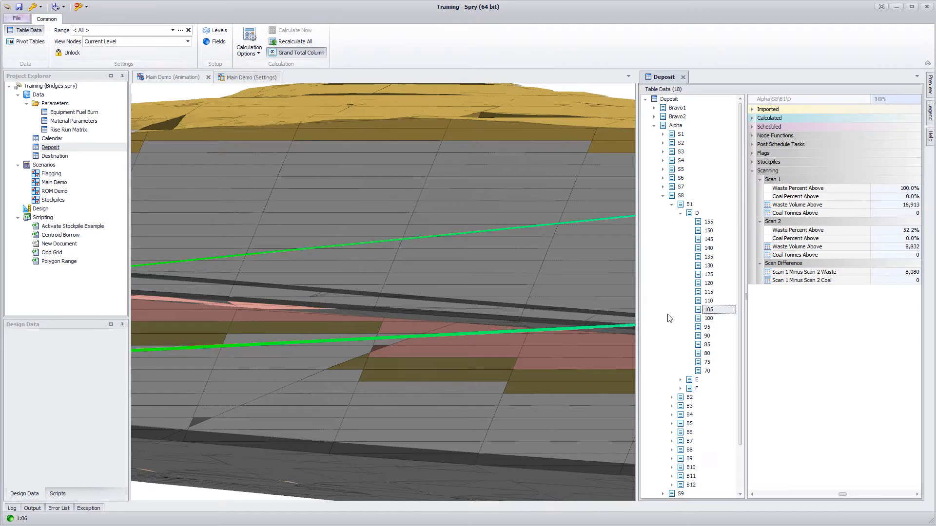
{"action": "left_click_drag", "start_coordinate": [637, 299], "coordinate": [488, 298]}
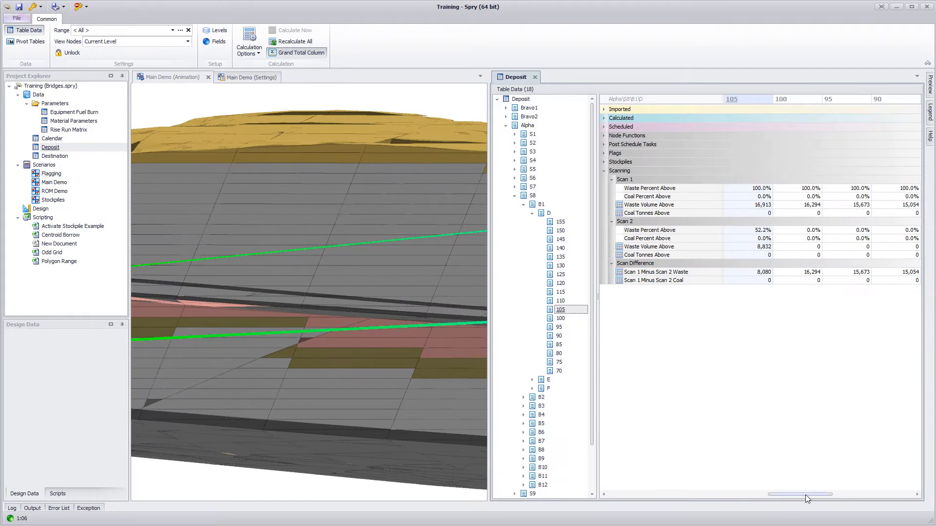
{"action": "scroll", "coordinate": [804, 495], "scroll_direction": "left", "scroll_amount": 1}
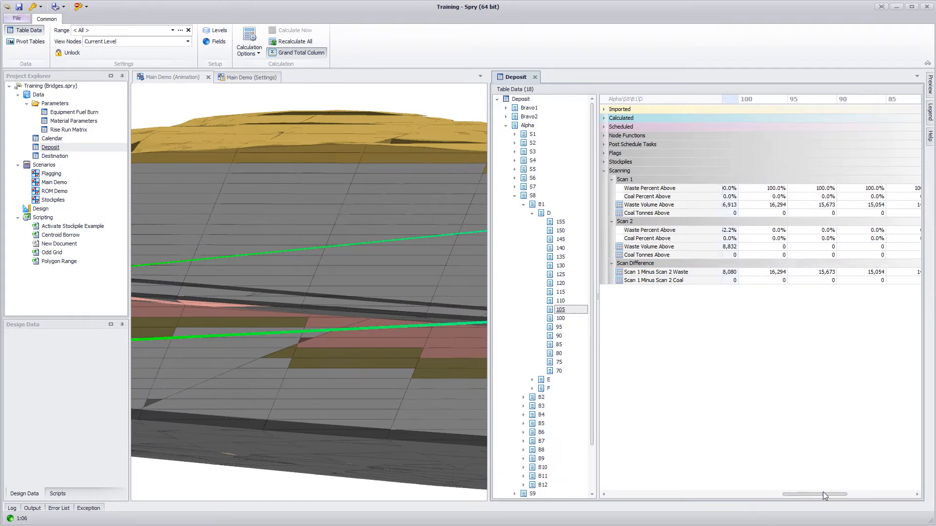
Step: Hide Grid B and navigate from the solid Alpha\S7\B1\F\60, cut by Grid A, to its entry in the Deposit table
{"action": "left_click", "coordinate": [335, 330]}
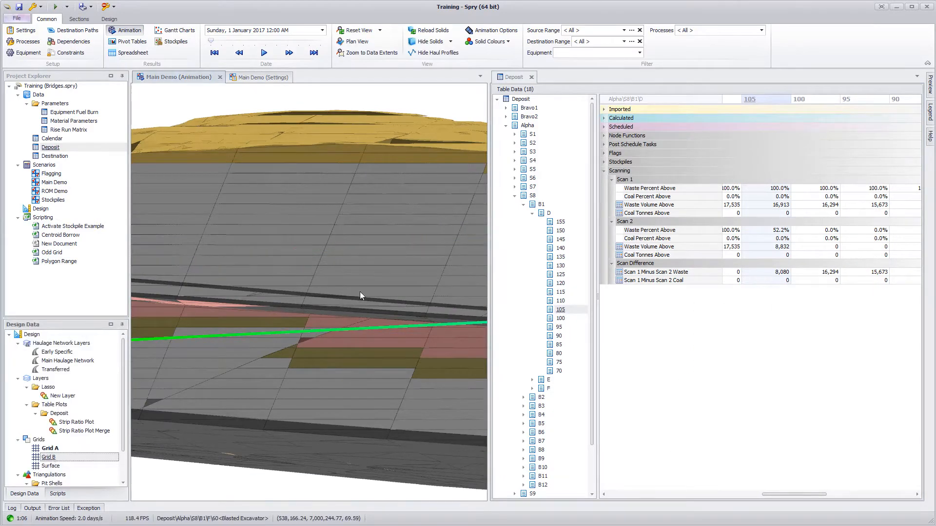
{"action": "right_click", "coordinate": [217, 331]}
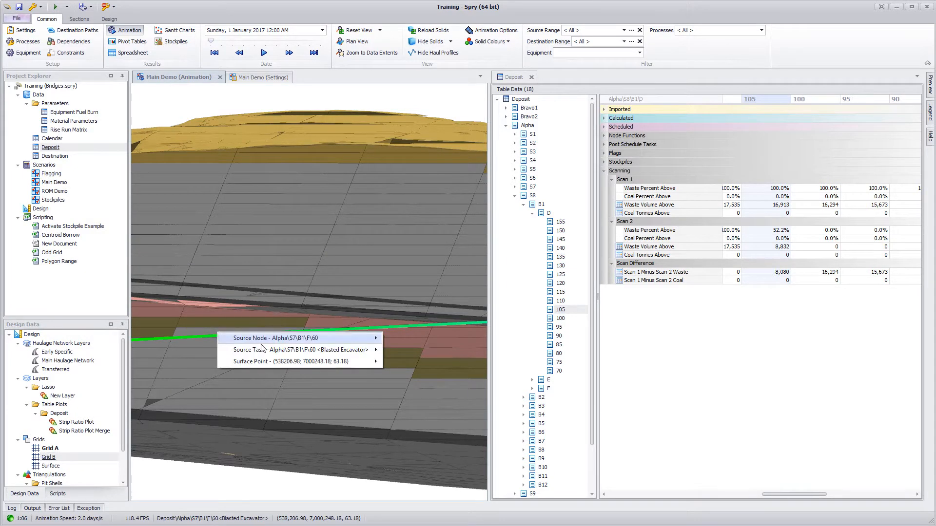
{"action": "mouse_move", "coordinate": [287, 338]}
{"action": "left_click", "coordinate": [448, 350]}
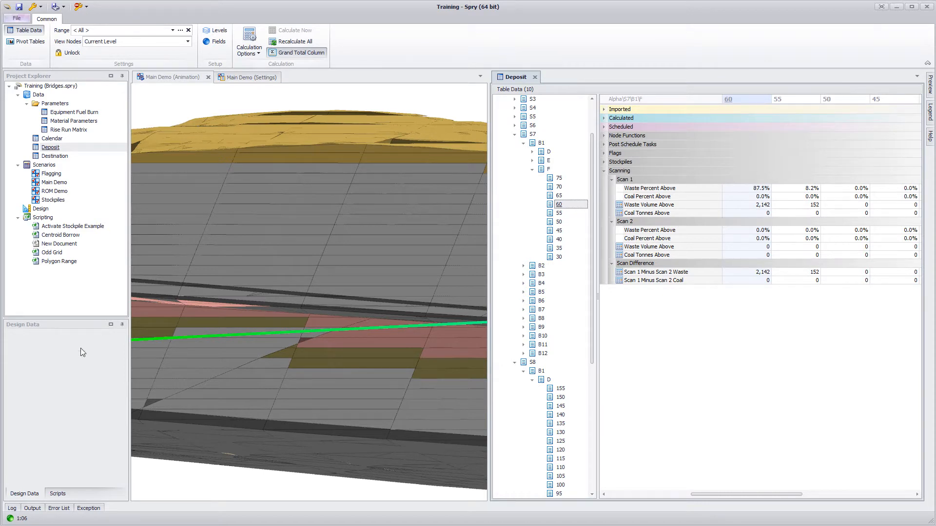
{"action": "left_click_drag", "start_coordinate": [253, 353], "coordinate": [262, 361]}
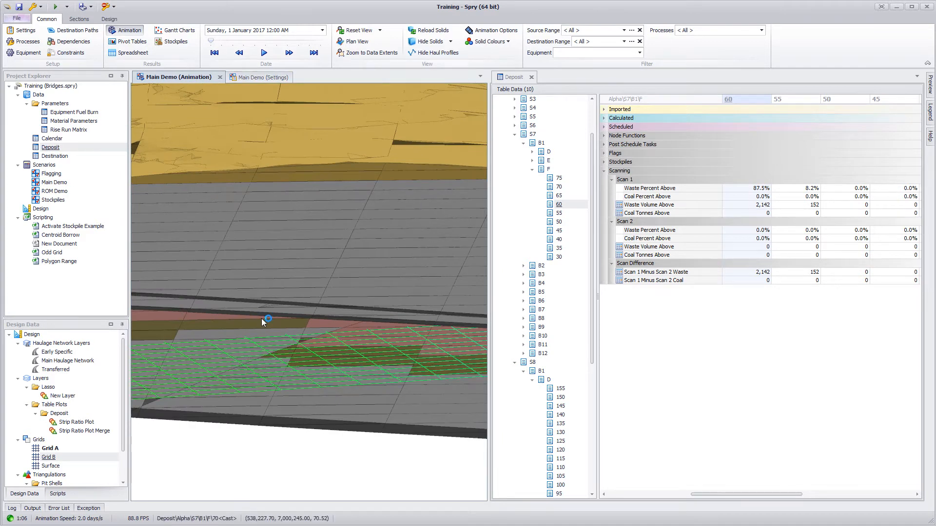
{"action": "left_click", "coordinate": [624, 30]}
{"action": "left_click", "coordinate": [597, 45]}
{"action": "right_click", "coordinate": [629, 68]}
{"action": "left_click", "coordinate": [651, 133]}
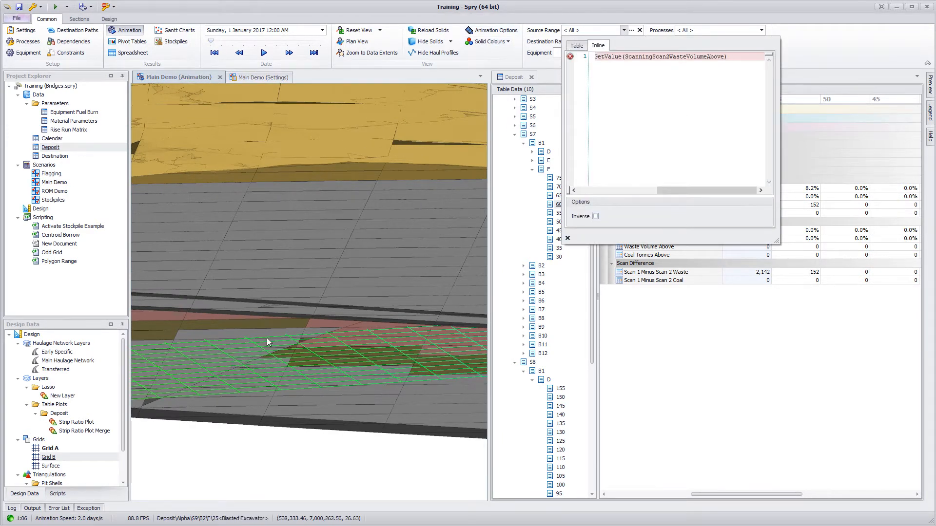
{"action": "left_click", "coordinate": [251, 334]}
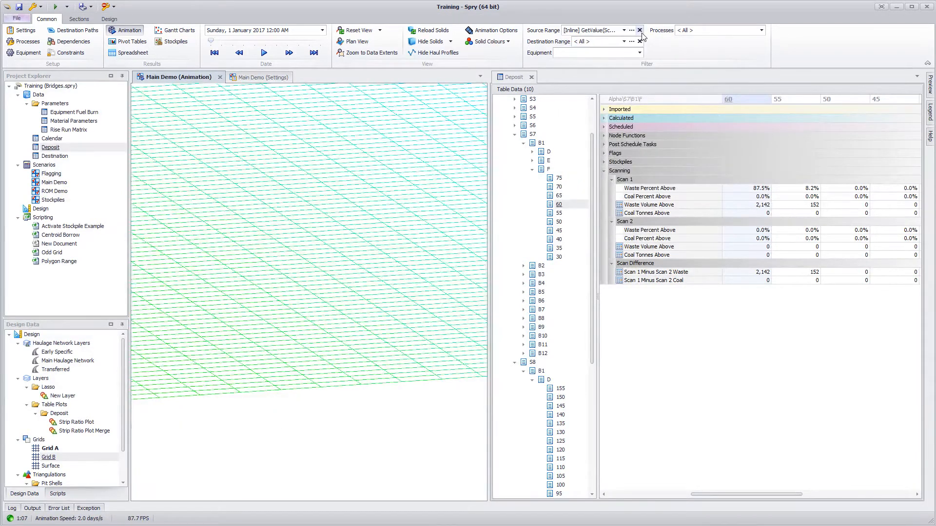
Step: Copy the path of source node Alpha\S7\B1\F\60 and use it as the inline source range to isolate that solid
{"action": "right_click", "coordinate": [232, 334]}
{"action": "mouse_move", "coordinate": [336, 341]}
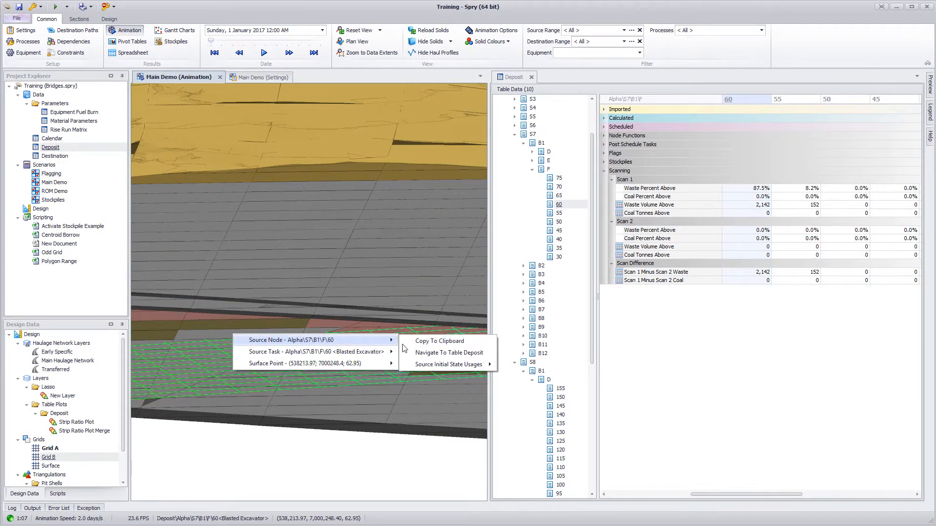
{"action": "left_click", "coordinate": [429, 341]}
{"action": "left_click", "coordinate": [624, 31]}
{"action": "right_click", "coordinate": [620, 58]}
{"action": "left_click", "coordinate": [626, 58]}
{"action": "key", "text": "ctrl+a"}
{"action": "type", "text": "Alpha\\S7\\B1\\F\\60"}
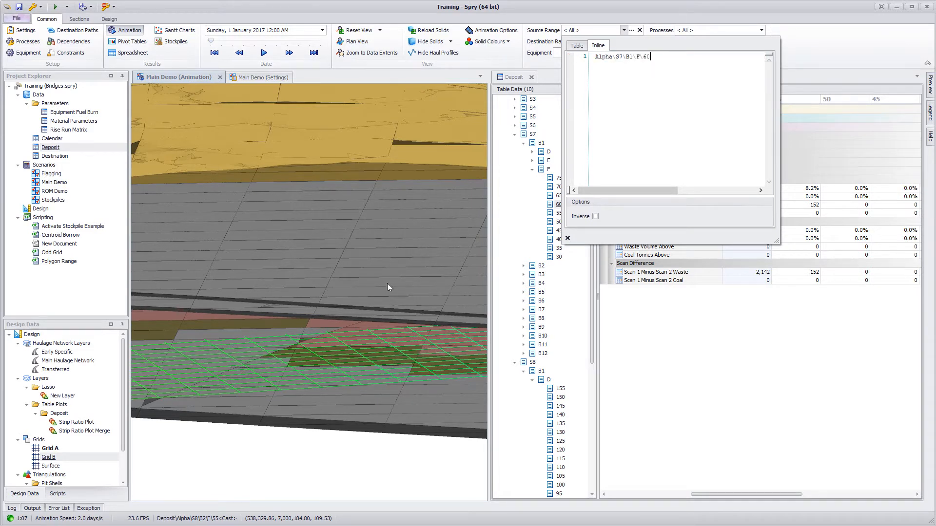
{"action": "left_click", "coordinate": [324, 315]}
Step: Inspect the isolated solid against the Grid A surface from several angles and clear the source range filter
{"action": "left_click_drag", "start_coordinate": [219, 322], "coordinate": [432, 443]}
{"action": "left_click_drag", "start_coordinate": [371, 436], "coordinate": [364, 334]}
{"action": "scroll", "coordinate": [364, 333], "scroll_direction": "up", "scroll_amount": 5}
{"action": "left_click_drag", "start_coordinate": [275, 252], "coordinate": [342, 250]}
{"action": "scroll", "coordinate": [355, 261], "scroll_direction": "down", "scroll_amount": 6}
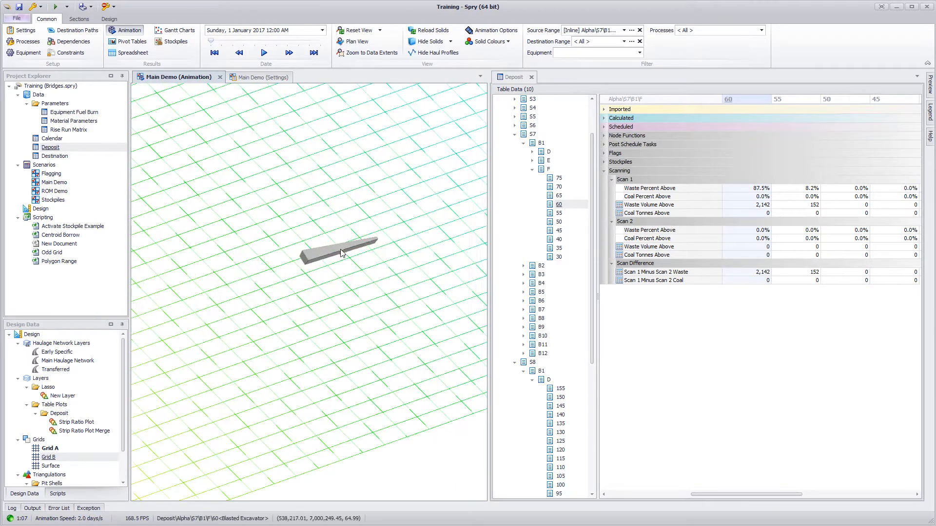
{"action": "left_click", "coordinate": [640, 30]}
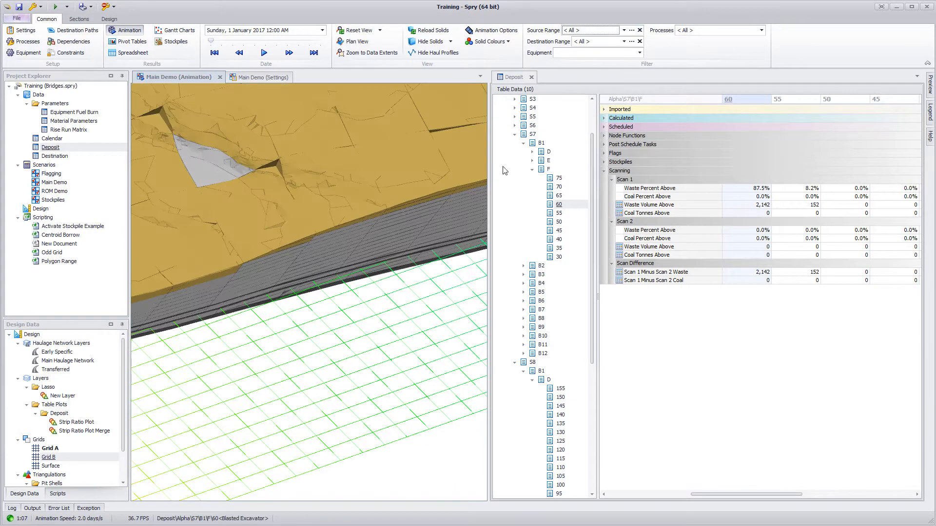
Step: Filter the animation's source range to the Scan Demo\Under Grid A range
{"action": "left_click", "coordinate": [624, 31]}
{"action": "mouse_move", "coordinate": [767, 78]}
{"action": "left_mouse_down"}
{"action": "mouse_move", "coordinate": [765, 153]}
{"action": "mouse_move", "coordinate": [762, 137]}
{"action": "left_mouse_up"}
{"action": "left_click", "coordinate": [625, 121]}
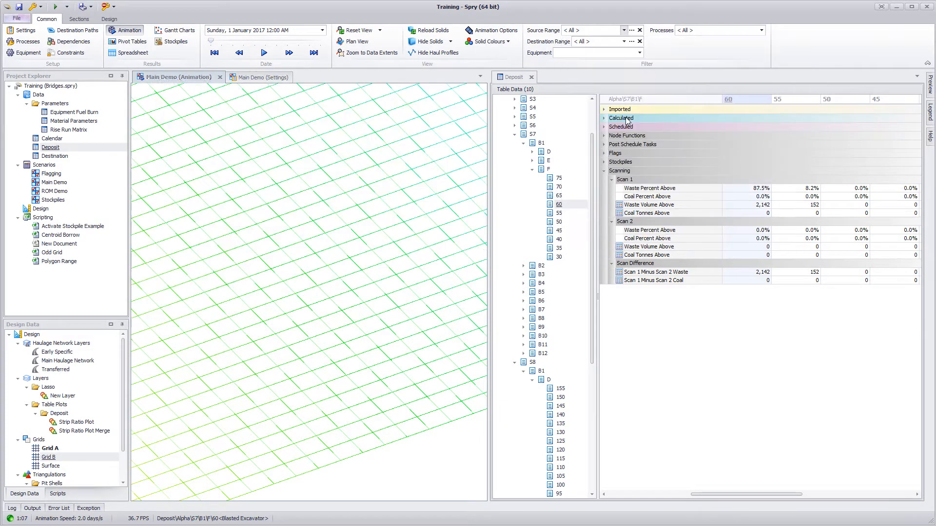
{"action": "left_click", "coordinate": [452, 43]}
{"action": "left_click", "coordinate": [451, 43]}
{"action": "left_click", "coordinate": [453, 43]}
Step: In the Under Grid A range's expression filter, replace the two invalid fields with Scan 1's Waste Percent Above and Coal Percent Above
{"action": "left_click", "coordinate": [623, 30]}
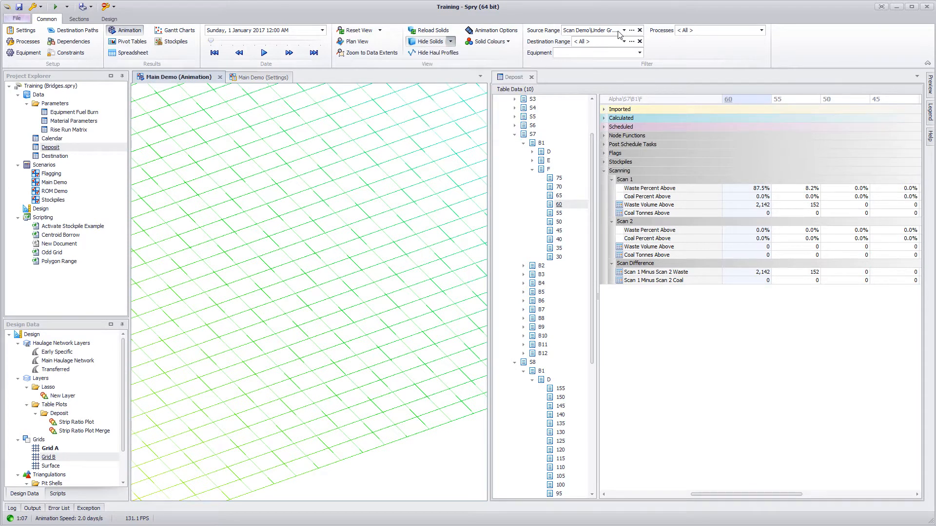
{"action": "left_click", "coordinate": [623, 32]}
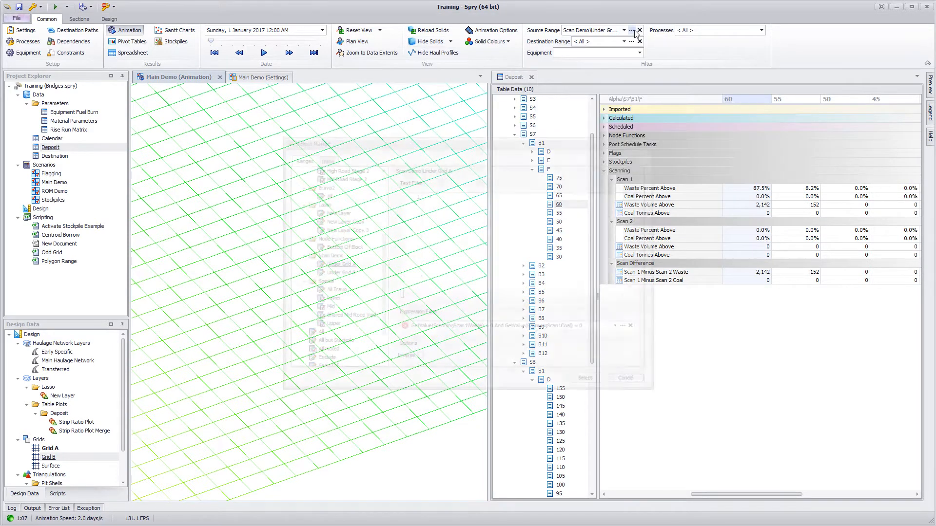
{"action": "left_click", "coordinate": [631, 31]}
{"action": "left_click", "coordinate": [451, 330]}
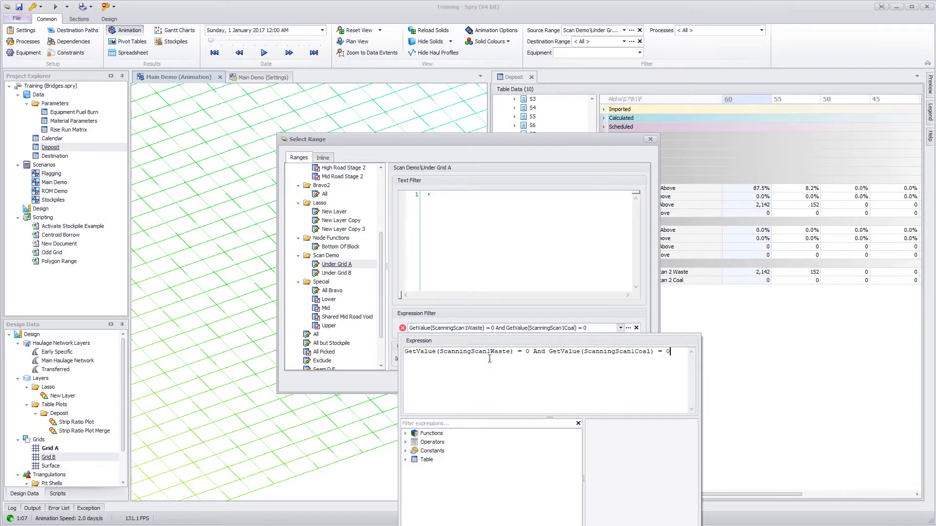
{"action": "double_click", "coordinate": [489, 352]}
{"action": "left_click", "coordinate": [465, 423]}
{"action": "type", "text": "scan"}
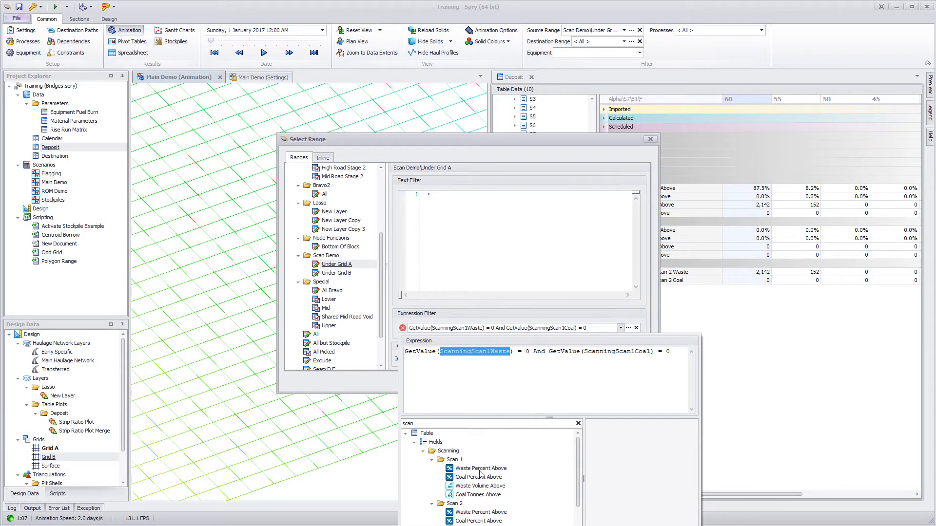
{"action": "left_click", "coordinate": [482, 469]}
{"action": "double_click", "coordinate": [499, 471]}
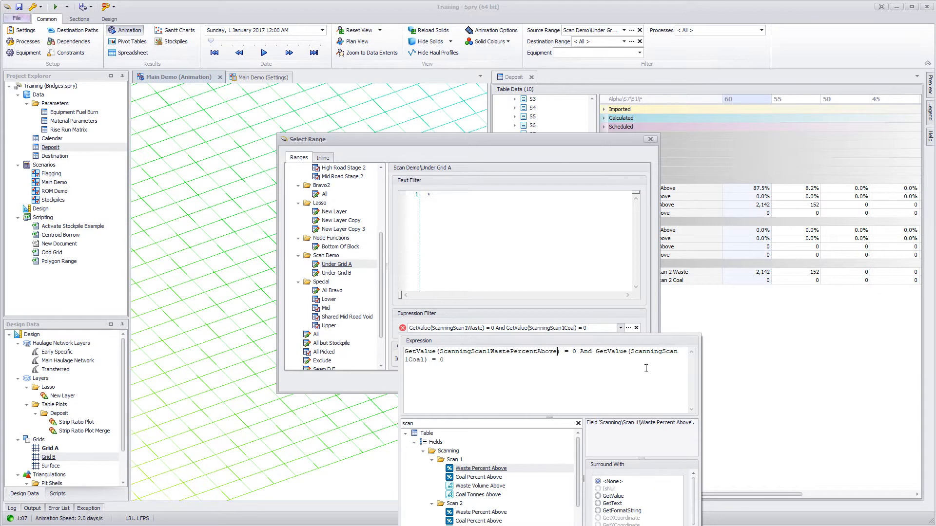
{"action": "double_click", "coordinate": [638, 351]}
{"action": "double_click", "coordinate": [495, 477]}
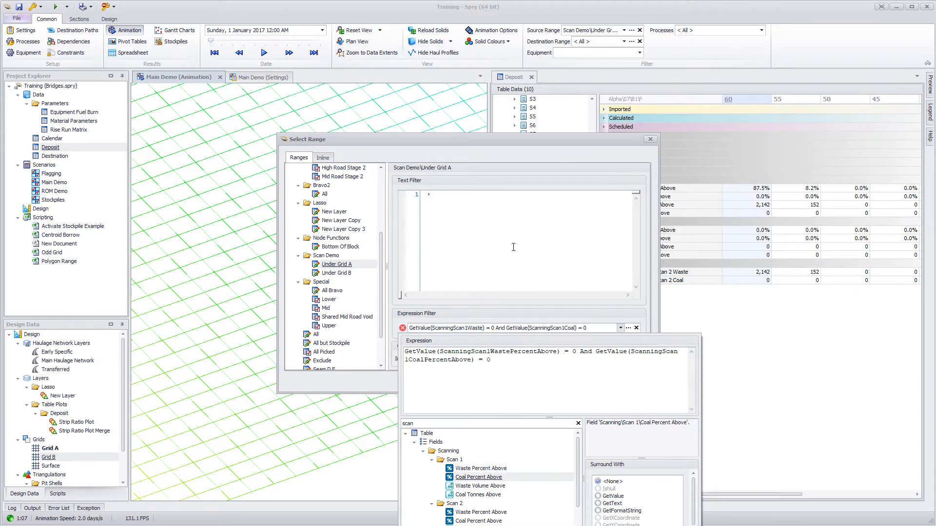
{"action": "left_click", "coordinate": [354, 314]}
Step: In the Under Grid B range's expression filter, replace the two invalid fields with Scan 2's Waste Percent Above and Coal Percent Above
{"action": "left_click", "coordinate": [337, 273]}
{"action": "left_click", "coordinate": [468, 328]}
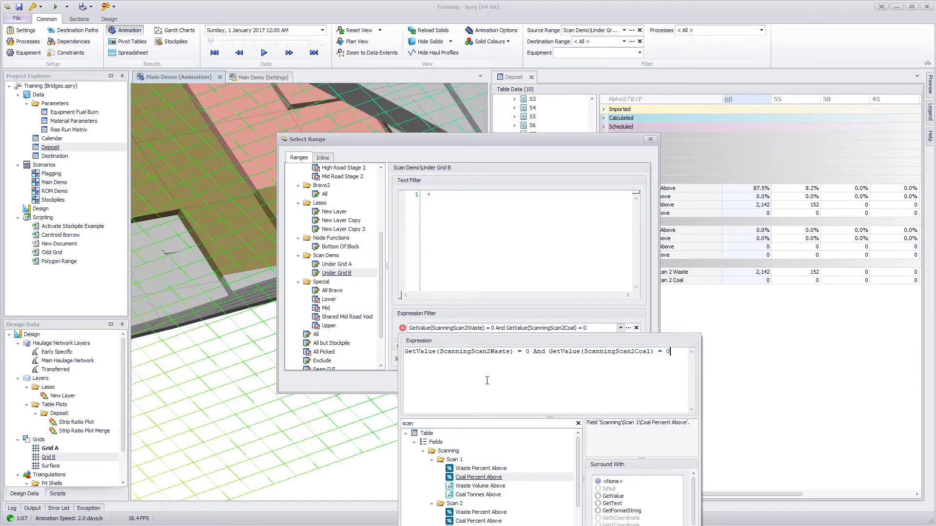
{"action": "double_click", "coordinate": [495, 351]}
{"action": "double_click", "coordinate": [477, 512]}
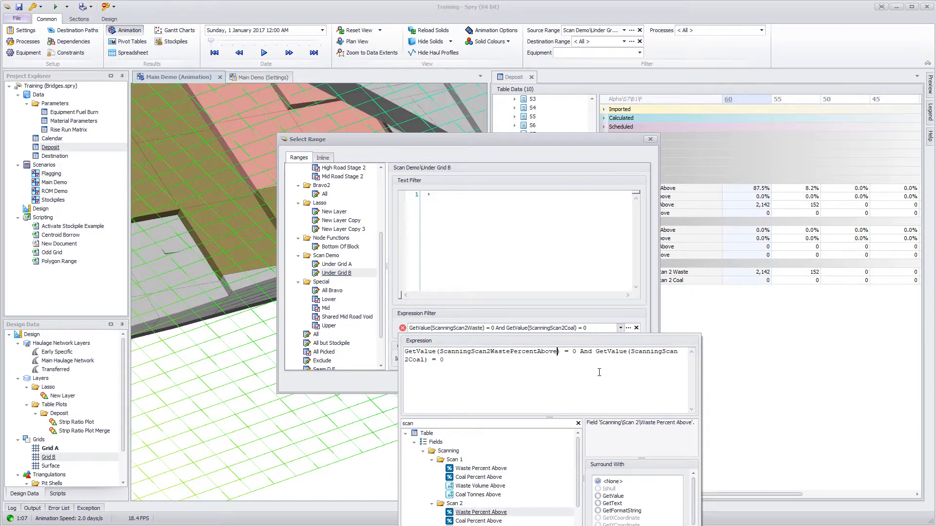
{"action": "double_click", "coordinate": [643, 351]}
{"action": "double_click", "coordinate": [478, 521]}
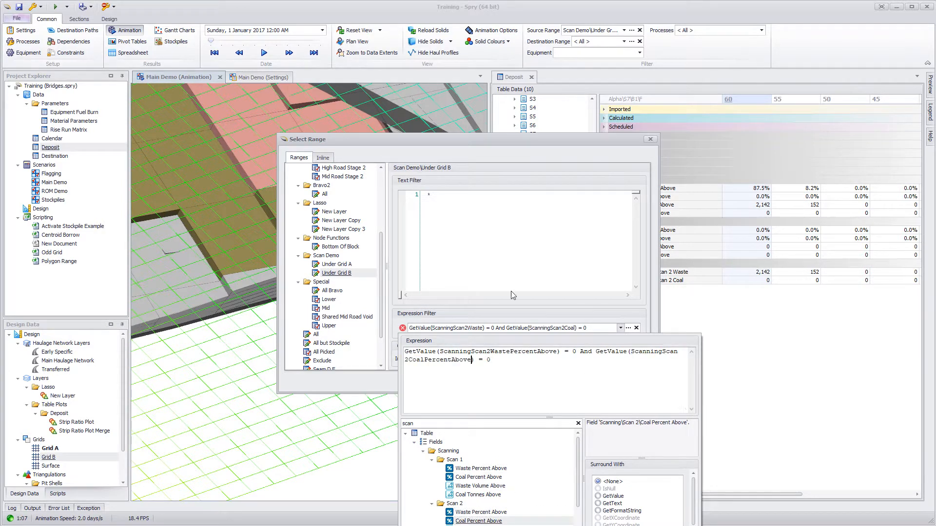
{"action": "left_click", "coordinate": [385, 297]}
Step: Apply Under Grid A as the source range and inspect the filtered solids against the Grid A surface
{"action": "left_click", "coordinate": [589, 382]}
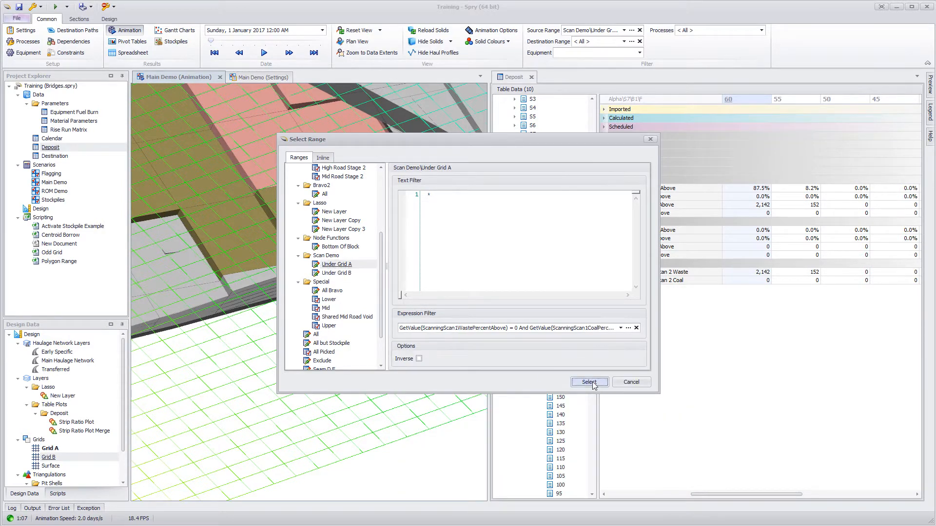
{"action": "scroll", "coordinate": [320, 217], "scroll_direction": "down", "scroll_amount": 5}
{"action": "scroll", "coordinate": [405, 235], "scroll_direction": "down", "scroll_amount": 6}
{"action": "left_click_drag", "start_coordinate": [362, 214], "coordinate": [221, 346]}
{"action": "scroll", "coordinate": [317, 254], "scroll_direction": "up", "scroll_amount": 5}
{"action": "scroll", "coordinate": [255, 186], "scroll_direction": "up", "scroll_amount": 5}
{"action": "scroll", "coordinate": [201, 241], "scroll_direction": "up", "scroll_amount": 5}
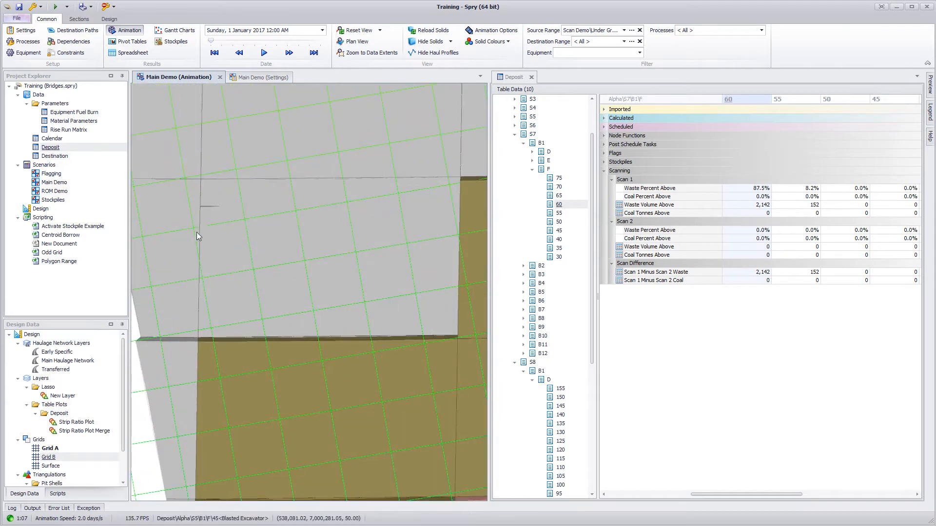
{"action": "mouse_move", "coordinate": [201, 238]}
{"action": "left_mouse_down"}
{"action": "mouse_move", "coordinate": [307, 168]}
{"action": "mouse_move", "coordinate": [326, 138]}
{"action": "mouse_move", "coordinate": [317, 129]}
{"action": "mouse_move", "coordinate": [325, 139]}
{"action": "mouse_move", "coordinate": [274, 215]}
{"action": "mouse_move", "coordinate": [238, 189]}
{"action": "mouse_move", "coordinate": [342, 240]}
{"action": "mouse_move", "coordinate": [313, 331]}
{"action": "mouse_move", "coordinate": [325, 242]}
{"action": "left_mouse_up"}
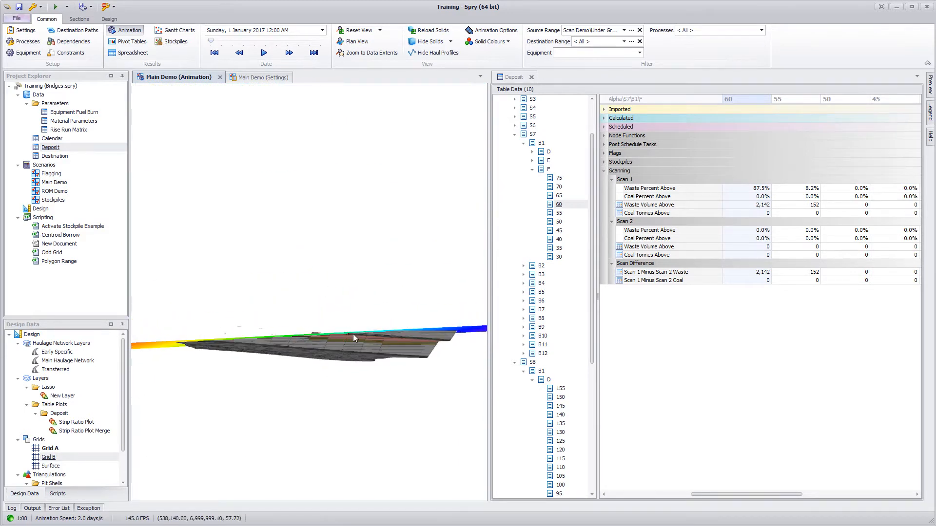
Step: Open the Initial State Calculator for the Deposit table and select Grid B instead of Grid A as the scan surface
{"action": "right_click", "coordinate": [54, 147]}
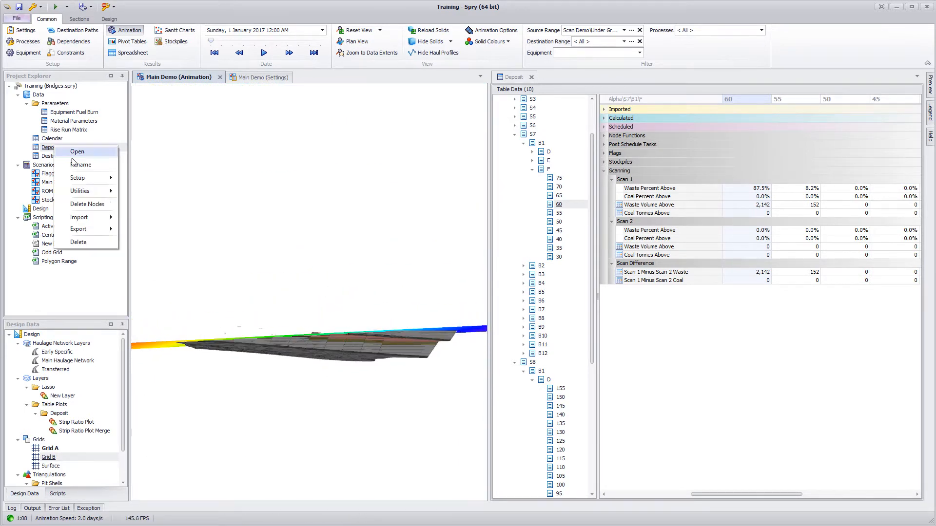
{"action": "mouse_move", "coordinate": [105, 191]}
{"action": "left_click", "coordinate": [157, 227]}
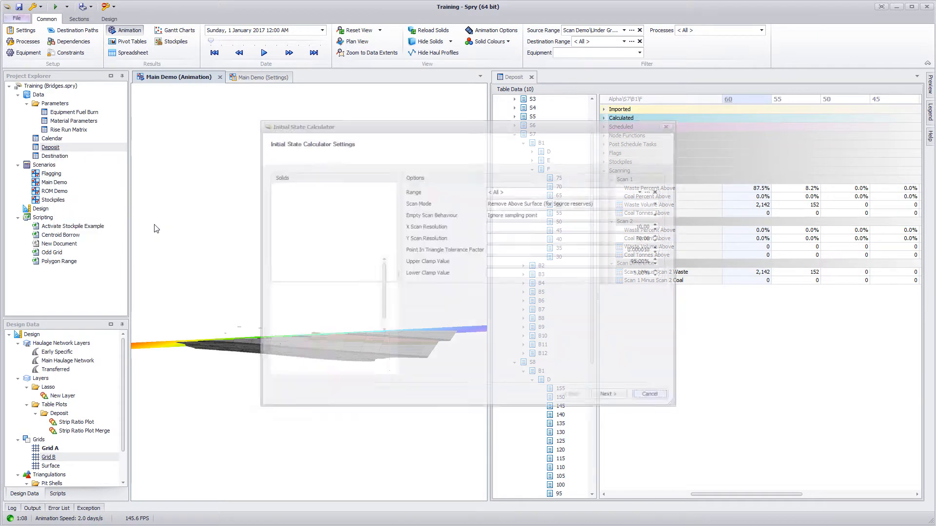
{"action": "left_click", "coordinate": [322, 317]}
{"action": "left_click", "coordinate": [299, 317]}
{"action": "left_click", "coordinate": [299, 326]}
{"action": "left_click", "coordinate": [334, 326]}
Step: Set the initial state fields of the imported Waste and Coal solids to Scan 2's Waste Percent Above and Coal Percent Above
{"action": "left_click", "coordinate": [324, 212]}
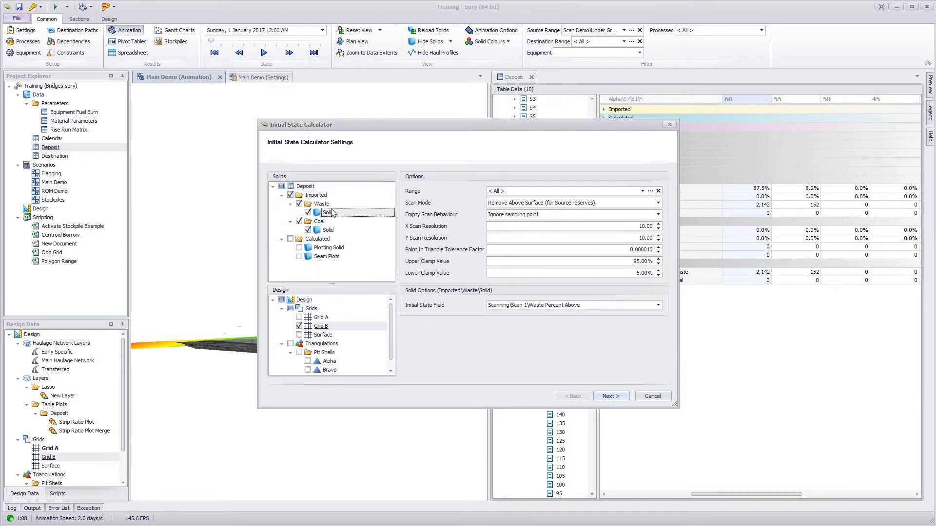
{"action": "left_click", "coordinate": [566, 305]}
{"action": "left_click", "coordinate": [558, 473]}
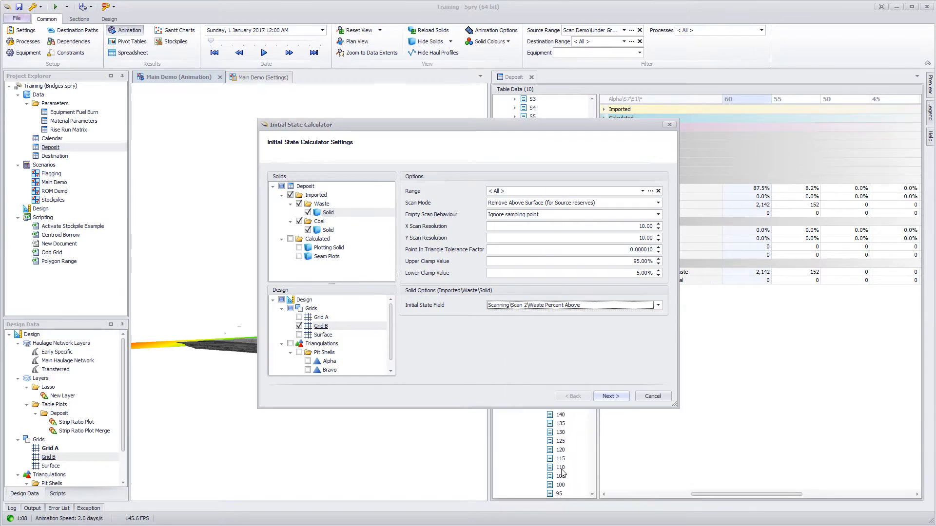
{"action": "left_click", "coordinate": [328, 232]}
{"action": "left_click", "coordinate": [566, 305]}
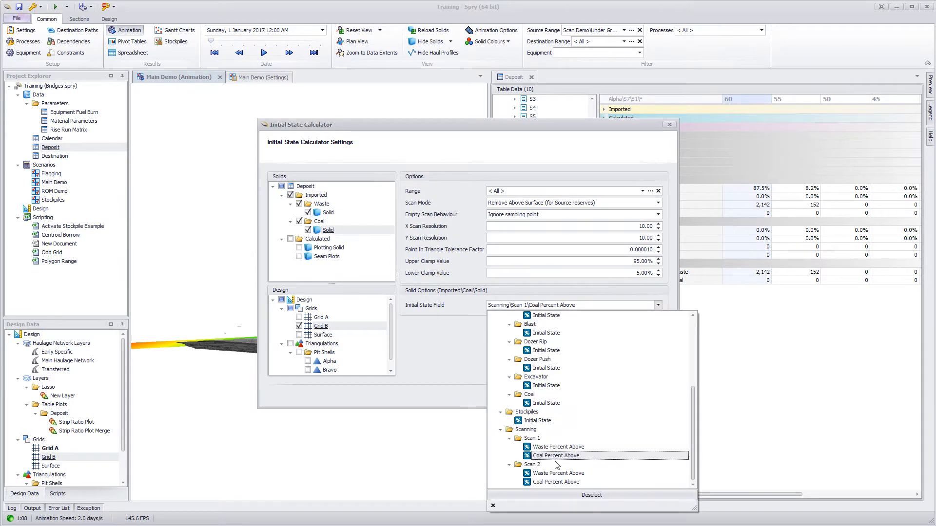
{"action": "left_click", "coordinate": [558, 481]}
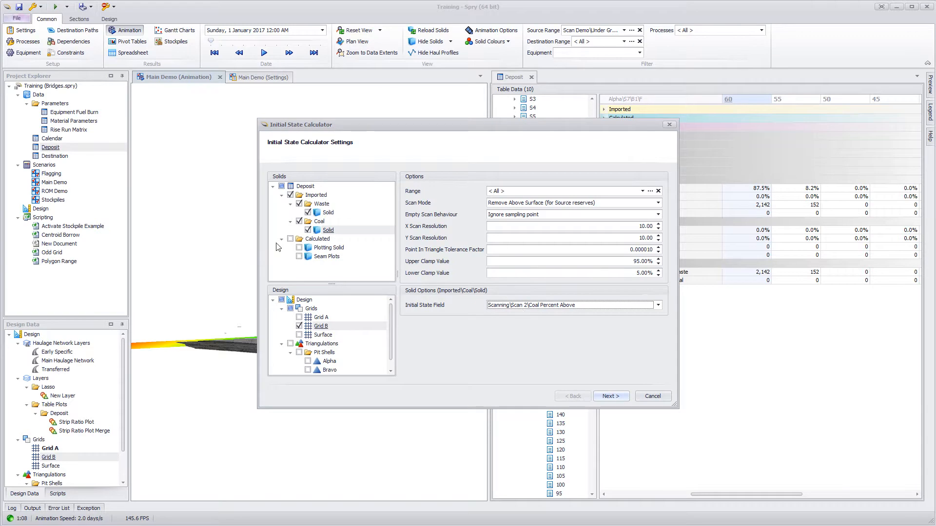
Step: Check the imported Waste solid's initial state field, run the initial state calculation against Grid B and finish the calculator
{"action": "left_click", "coordinate": [328, 213]}
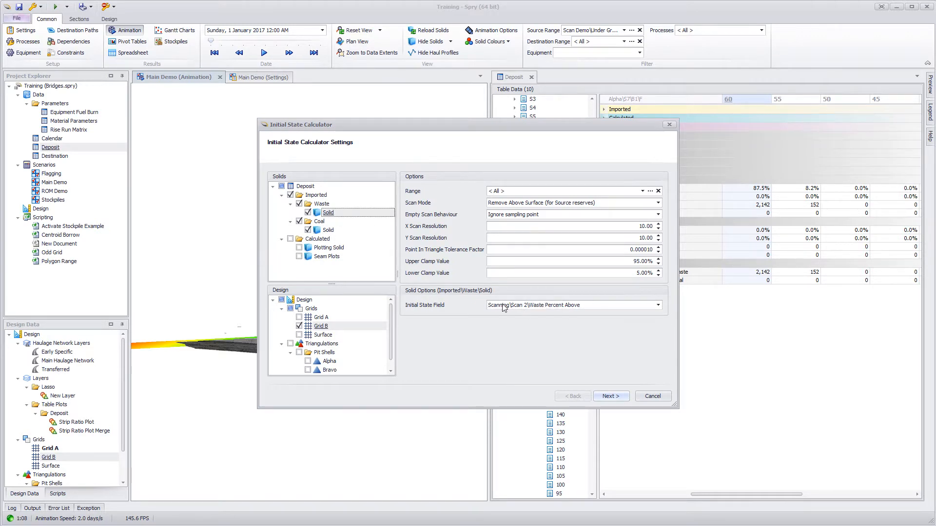
{"action": "left_click", "coordinate": [612, 396]}
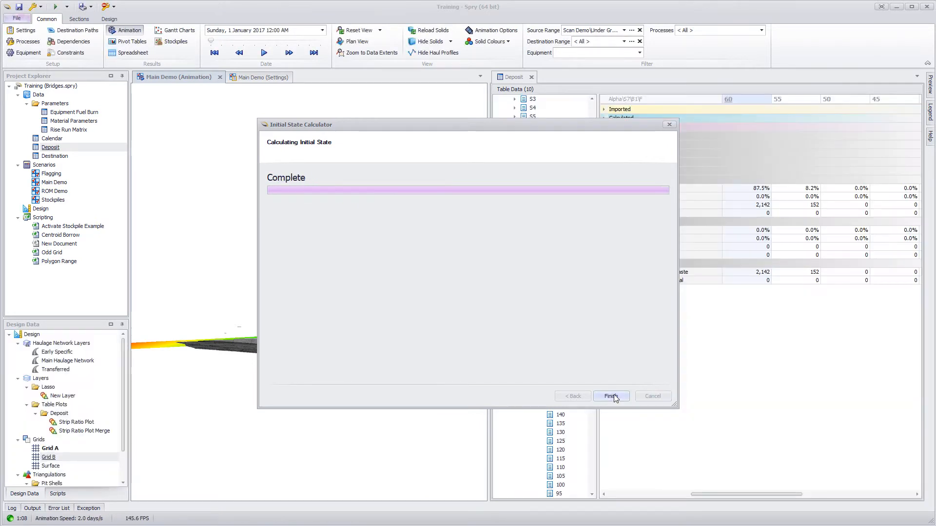
{"action": "left_click", "coordinate": [611, 396]}
Step: Apply Under Grid B as the source range, show the Grid B surface and inspect the filtered solids against both grids
{"action": "left_click_drag", "start_coordinate": [292, 336], "coordinate": [307, 362]}
{"action": "left_click_drag", "start_coordinate": [286, 255], "coordinate": [411, 367]}
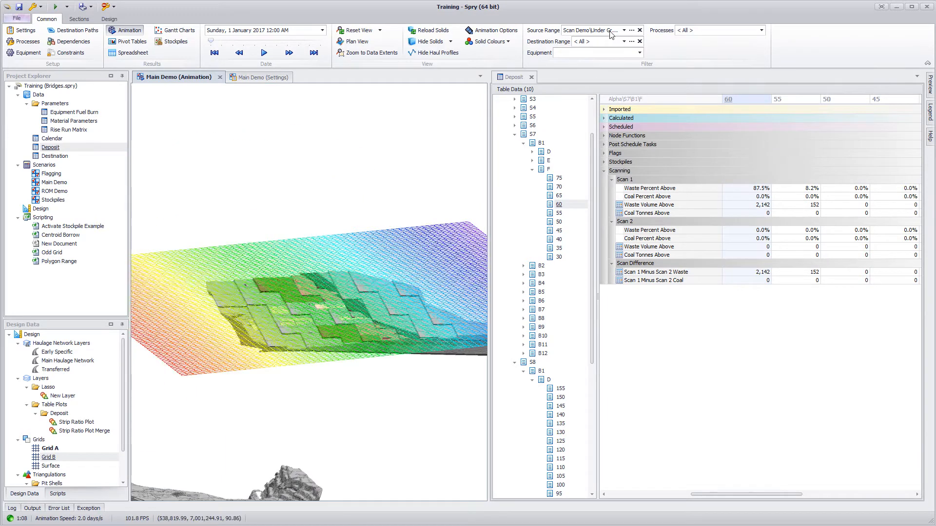
{"action": "left_click", "coordinate": [609, 30]}
{"action": "left_click", "coordinate": [625, 83]}
{"action": "left_click_drag", "start_coordinate": [352, 312], "coordinate": [351, 288]}
{"action": "double_click", "coordinate": [56, 458]}
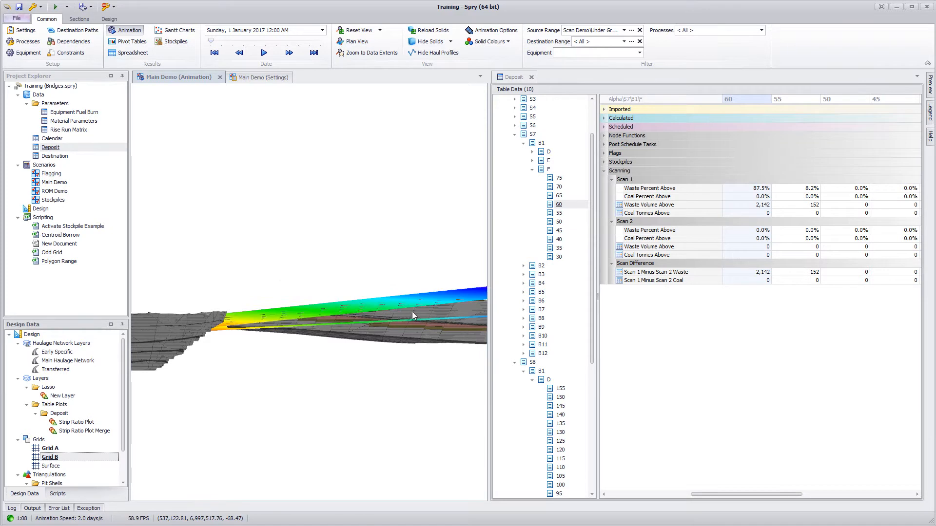
{"action": "scroll", "coordinate": [375, 322], "scroll_direction": "up", "scroll_amount": 4}
{"action": "mouse_move", "coordinate": [374, 323]}
{"action": "left_mouse_down"}
{"action": "mouse_move", "coordinate": [361, 324]}
{"action": "mouse_move", "coordinate": [384, 325]}
{"action": "mouse_move", "coordinate": [346, 316]}
{"action": "mouse_move", "coordinate": [347, 345]}
{"action": "mouse_move", "coordinate": [330, 343]}
{"action": "mouse_move", "coordinate": [324, 319]}
{"action": "mouse_move", "coordinate": [352, 367]}
{"action": "mouse_move", "coordinate": [337, 338]}
{"action": "mouse_move", "coordinate": [345, 285]}
{"action": "left_mouse_up"}
{"action": "scroll", "coordinate": [350, 311], "scroll_direction": "up", "scroll_amount": 6}
{"action": "scroll", "coordinate": [353, 374], "scroll_direction": "down", "scroll_amount": 5}
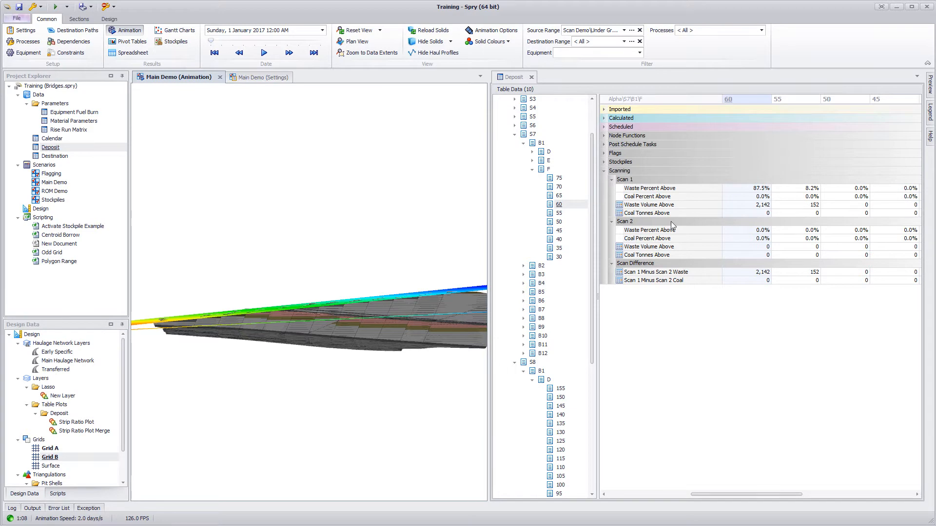
Step: Expand the imported Waste fields and compare block 60's volume with its Scan 1 results and the Scan Difference values
{"action": "left_click", "coordinate": [603, 110]}
{"action": "left_click", "coordinate": [612, 118]}
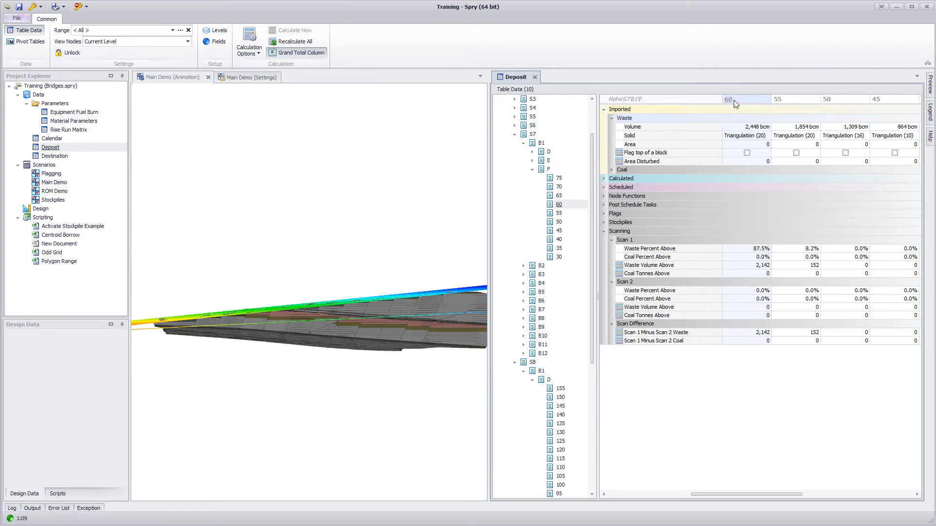
{"action": "left_click", "coordinate": [739, 128]}
{"action": "left_click", "coordinate": [739, 251]}
{"action": "left_click", "coordinate": [749, 267]}
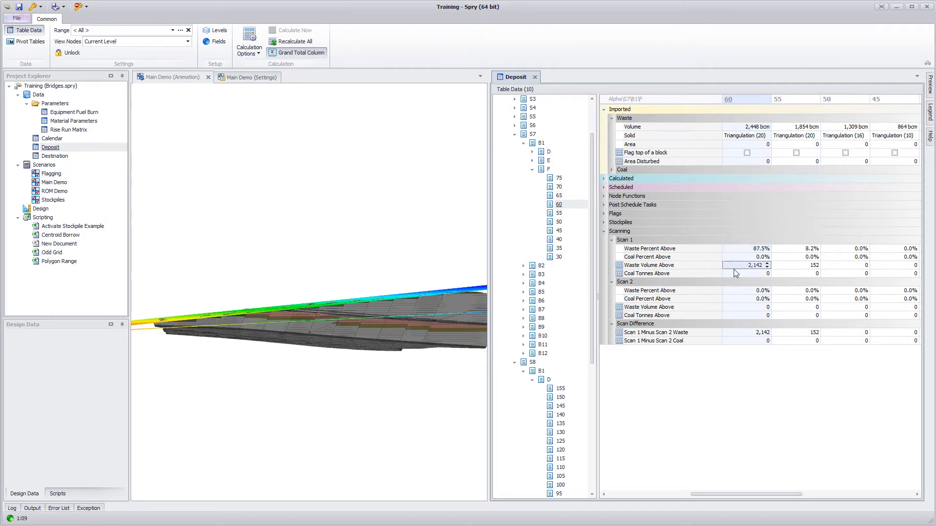
{"action": "left_click_drag", "start_coordinate": [305, 330], "coordinate": [357, 277]}
{"action": "left_click_drag", "start_coordinate": [331, 293], "coordinate": [328, 281]}
{"action": "mouse_move", "coordinate": [620, 268]}
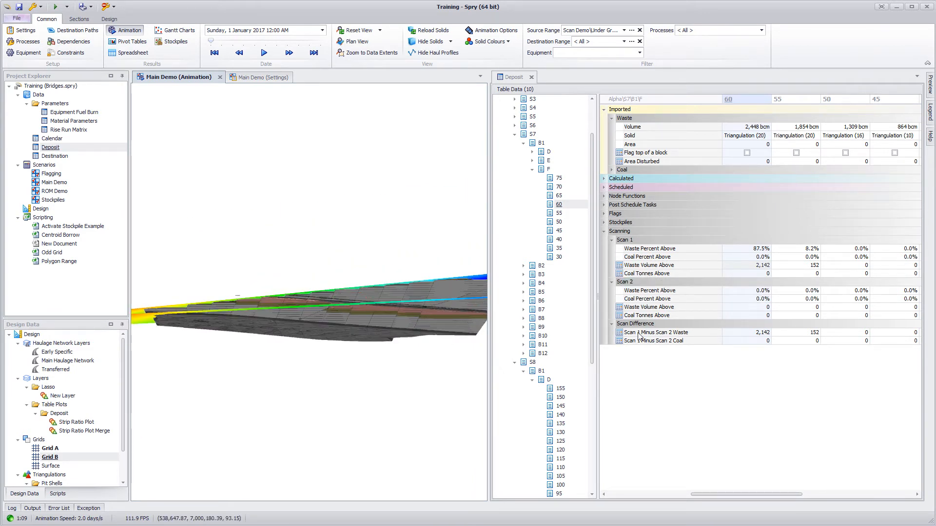
{"action": "mouse_move", "coordinate": [625, 336]}
{"action": "scroll", "coordinate": [623, 334], "scroll_direction": "down", "scroll_amount": 3}
{"action": "scroll", "coordinate": [623, 335], "scroll_direction": "up", "scroll_amount": 6}
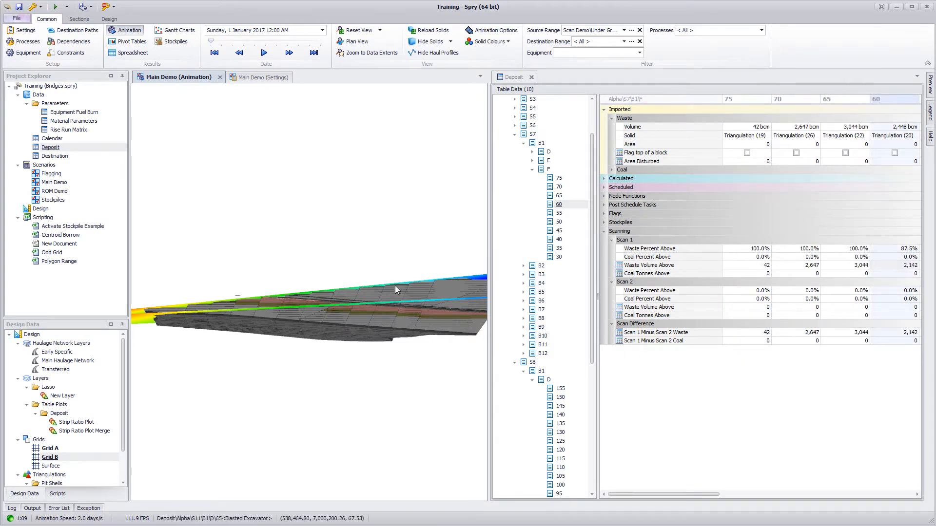
Step: Open the source range selection dialog and widen its list of ranges
{"action": "left_click", "coordinate": [629, 31]}
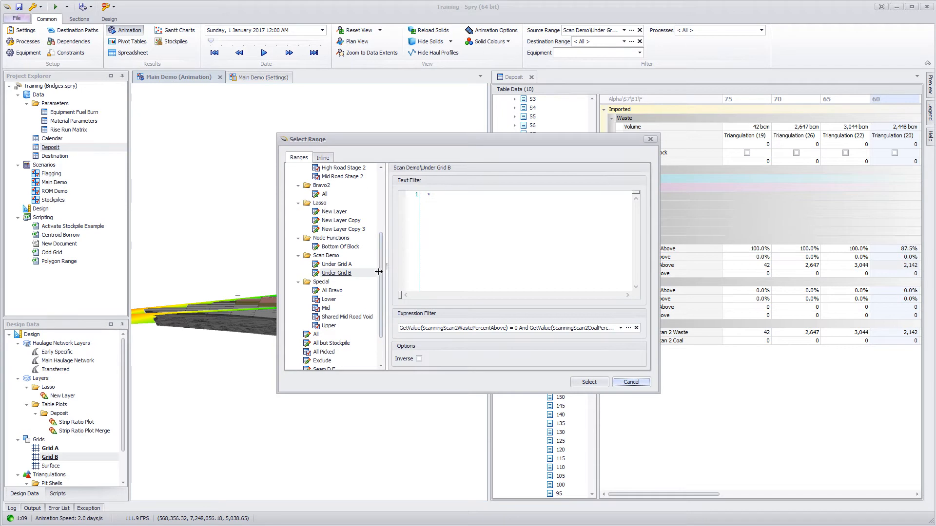
{"action": "left_click_drag", "start_coordinate": [381, 269], "coordinate": [410, 269]}
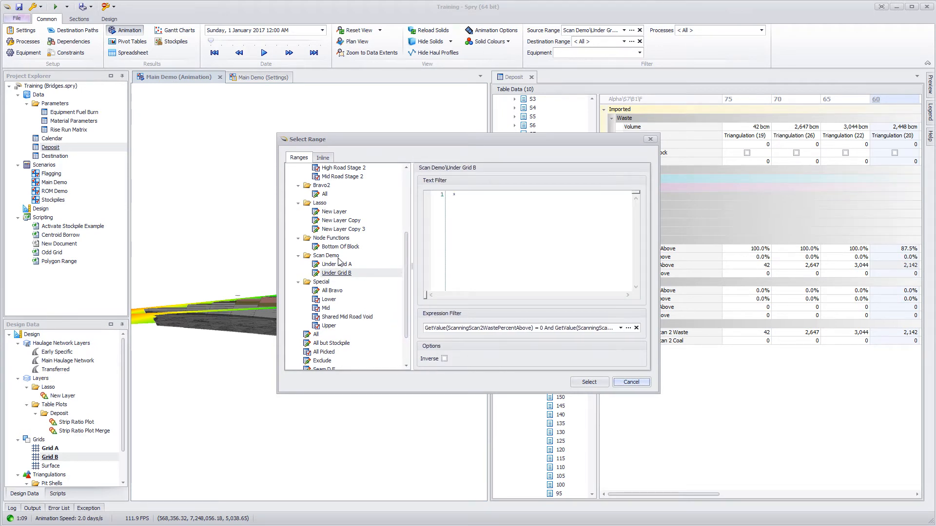
Step: Create a new range named In Between Grids in the Scan Demo folder
{"action": "right_click", "coordinate": [338, 257]}
{"action": "mouse_move", "coordinate": [359, 259]}
{"action": "left_click", "coordinate": [443, 263]}
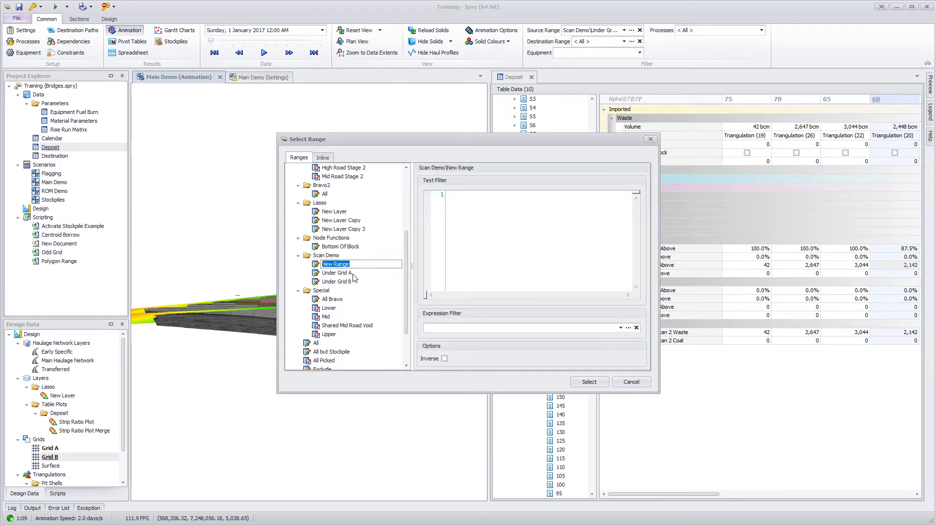
{"action": "type", "text": "I"}
{"action": "type", "text": "n Between Grids"}
{"action": "key", "text": "Return"}
Step: Fill the In Between Grids text filter with an In Range condition for Scan Demo\Under Grid B, followed by a * line
{"action": "left_click", "coordinate": [479, 235]}
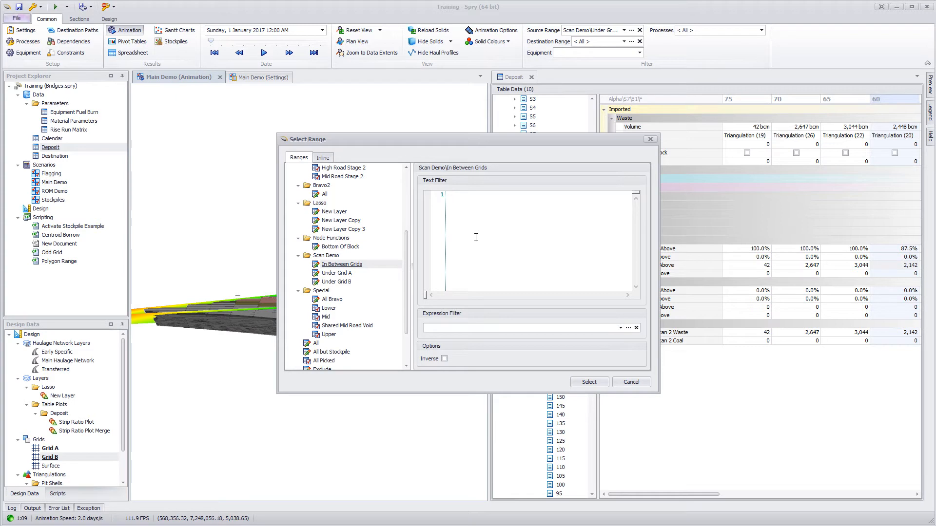
{"action": "type", "text": "In"}
{"action": "key", "text": "BackSpace"}
{"action": "right_click", "coordinate": [542, 210]}
{"action": "mouse_move", "coordinate": [575, 214]}
{"action": "left_click", "coordinate": [624, 228]}
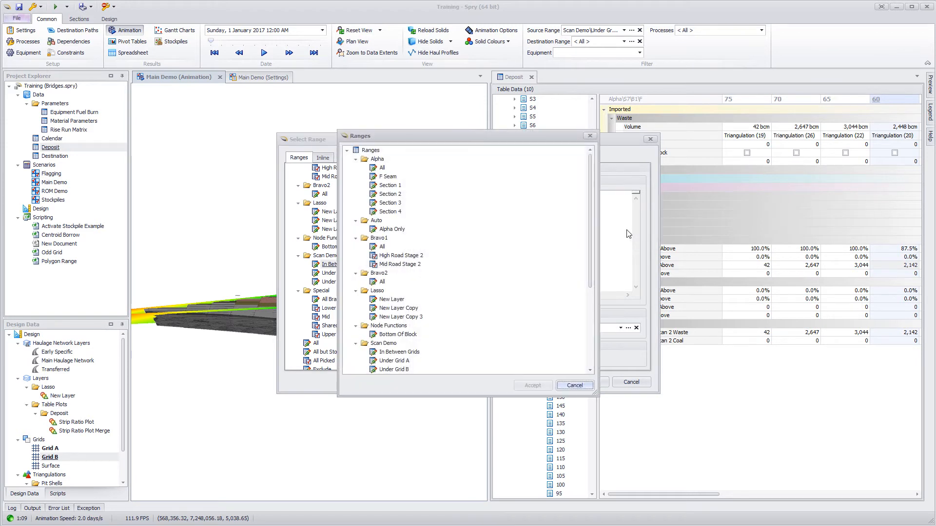
{"action": "scroll", "coordinate": [576, 273], "scroll_direction": "down", "scroll_amount": 3}
{"action": "scroll", "coordinate": [575, 262], "scroll_direction": "up", "scroll_amount": 2}
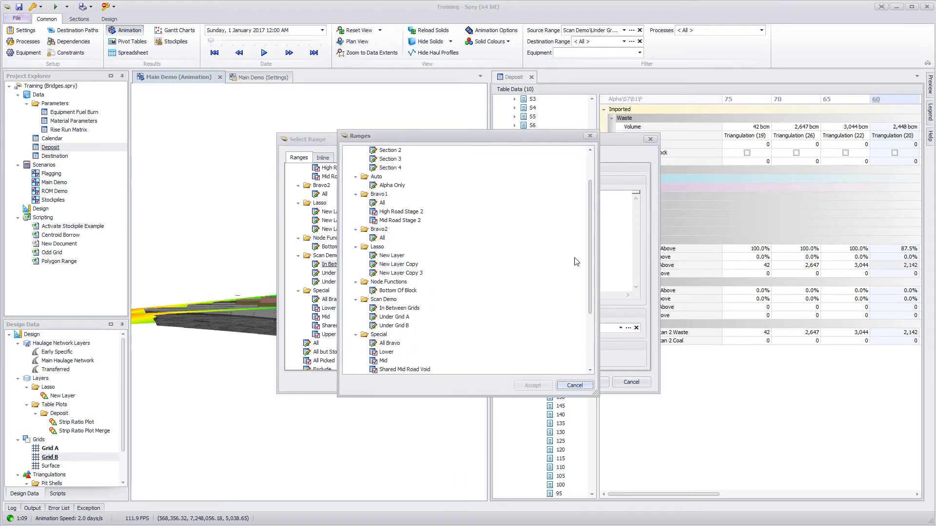
{"action": "double_click", "coordinate": [401, 325]}
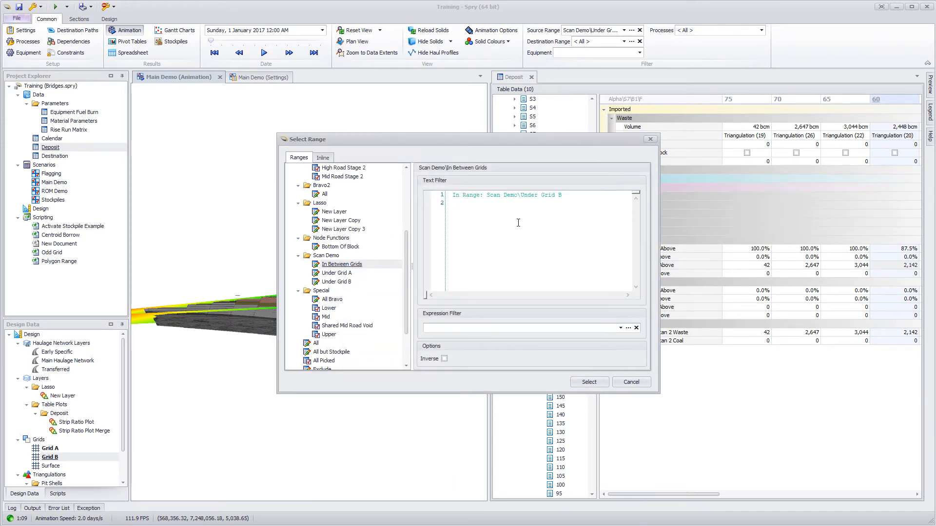
{"action": "type", "text": "*"}
Step: Compare the text and expression filters of the In Between Grids, Under Grid A and Under Grid B ranges
{"action": "left_click", "coordinate": [354, 273]}
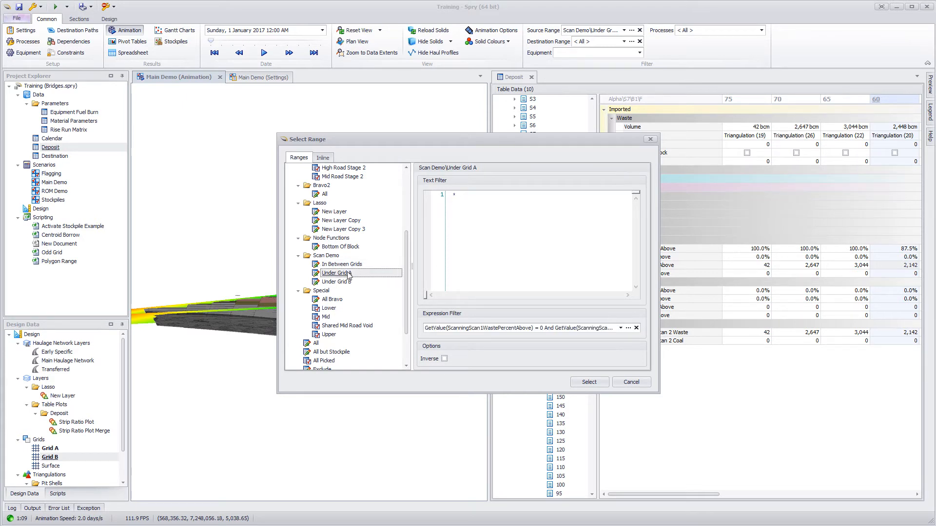
{"action": "left_click", "coordinate": [348, 264]}
{"action": "left_click", "coordinate": [476, 211]}
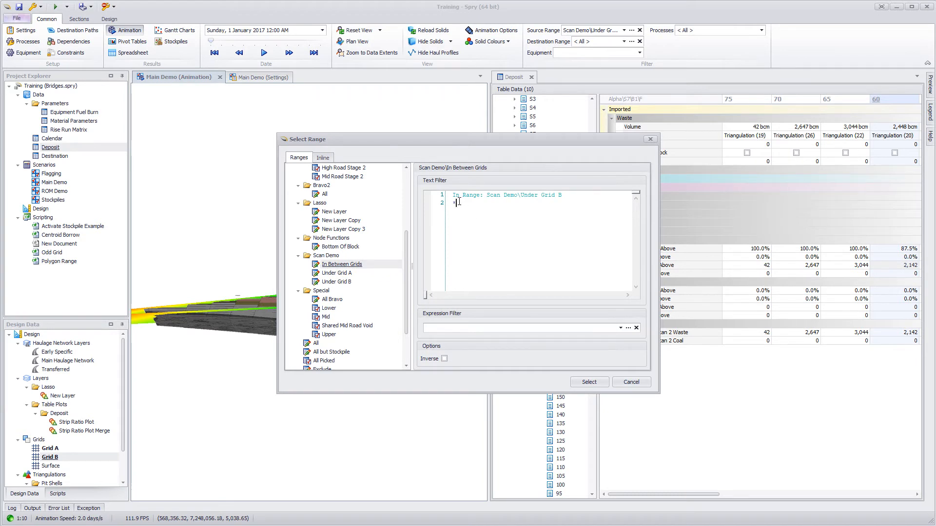
{"action": "key", "text": "ctrl+a"}
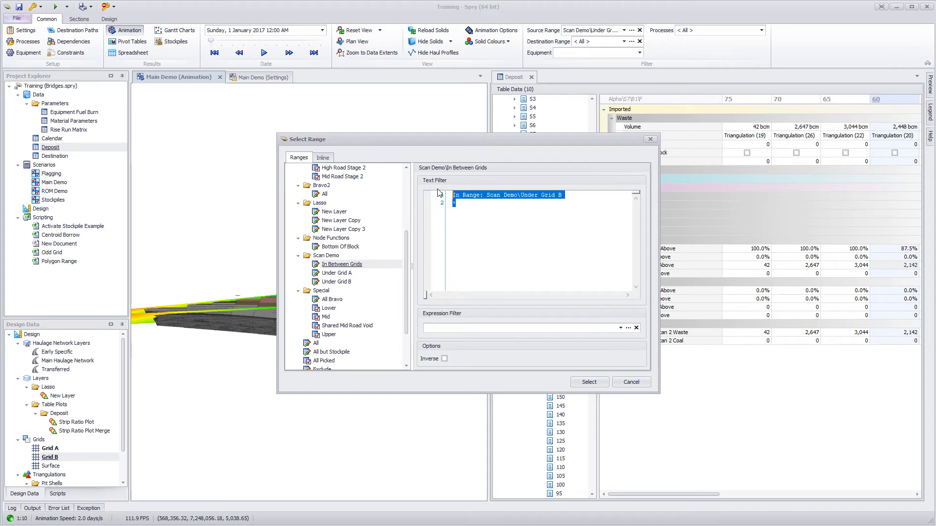
{"action": "left_click_drag", "start_coordinate": [459, 203], "coordinate": [429, 183]}
{"action": "left_click", "coordinate": [465, 204]}
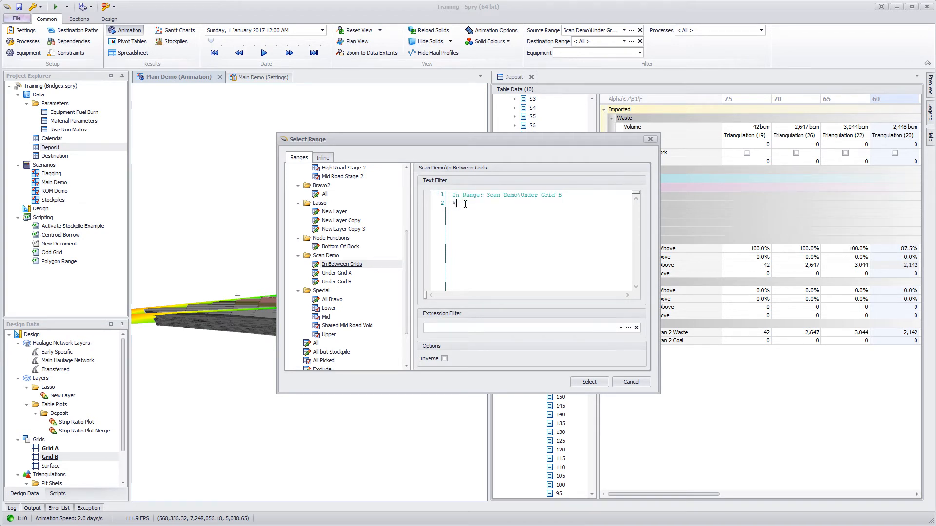
{"action": "left_click", "coordinate": [344, 274]}
{"action": "left_click", "coordinate": [340, 283]}
{"action": "right_click", "coordinate": [340, 283]}
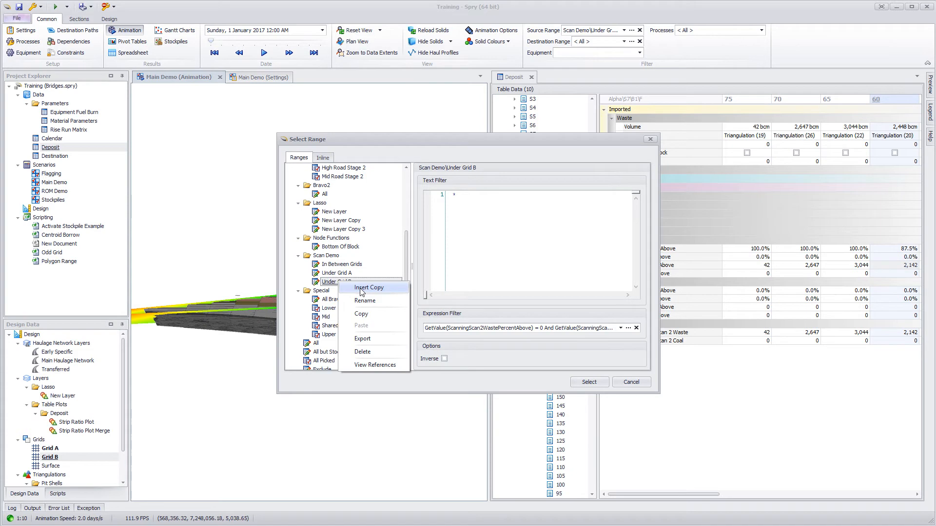
{"action": "left_click", "coordinate": [351, 274]}
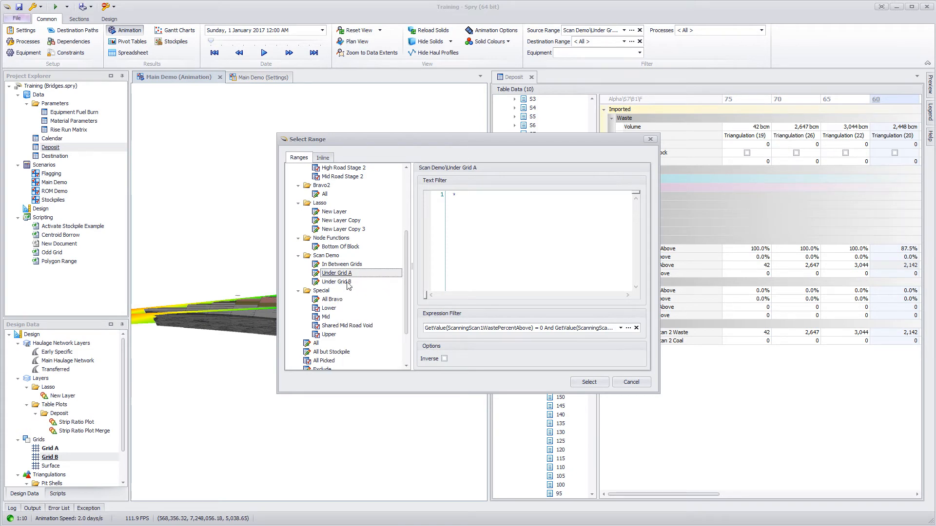
Step: Duplicate the Under Grid B range and name the copy Under Grid B 1
{"action": "left_click", "coordinate": [349, 285]}
{"action": "right_click", "coordinate": [347, 283]}
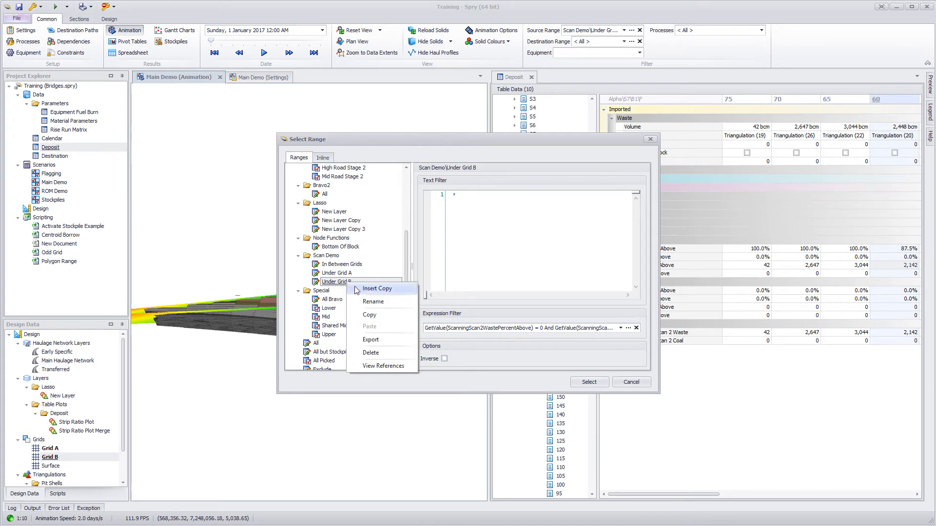
{"action": "left_click", "coordinate": [356, 290]}
{"action": "left_click", "coordinate": [356, 291]}
{"action": "left_click_drag", "start_coordinate": [372, 290], "coordinate": [354, 289]}
{"action": "key", "text": "BackSpace"}
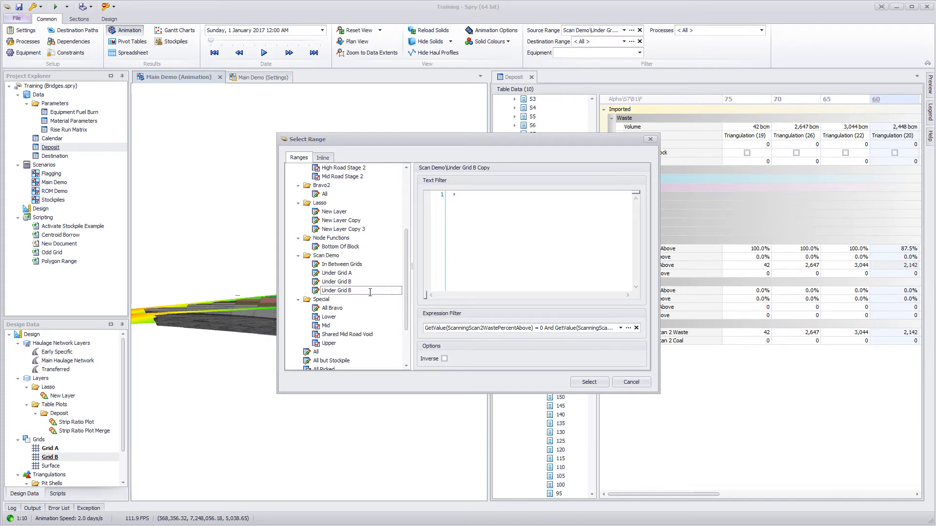
{"action": "type", "text": "1"}
{"action": "key", "text": "Return"}
Step: Delete the existing In Between Grids range and rename Under Grid B 1 as In Between Grids
{"action": "right_click", "coordinate": [360, 264]}
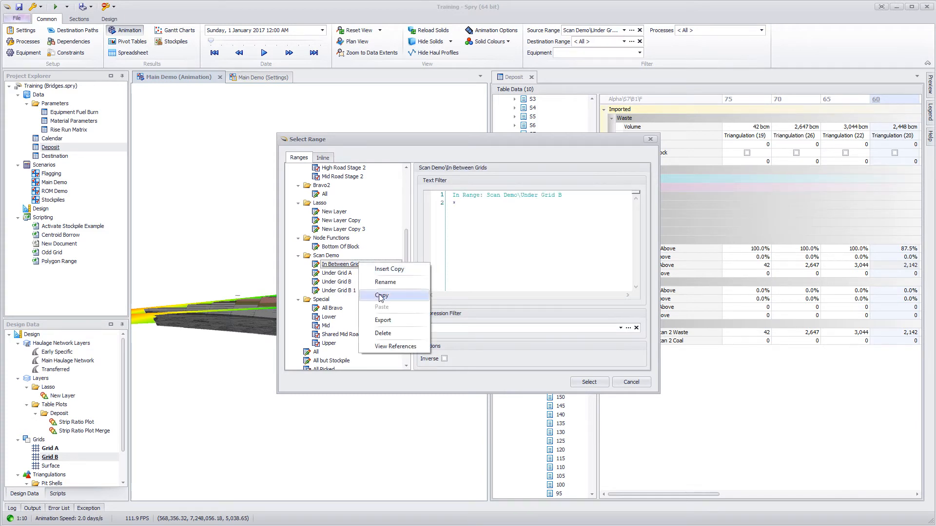
{"action": "key", "text": "Escape"}
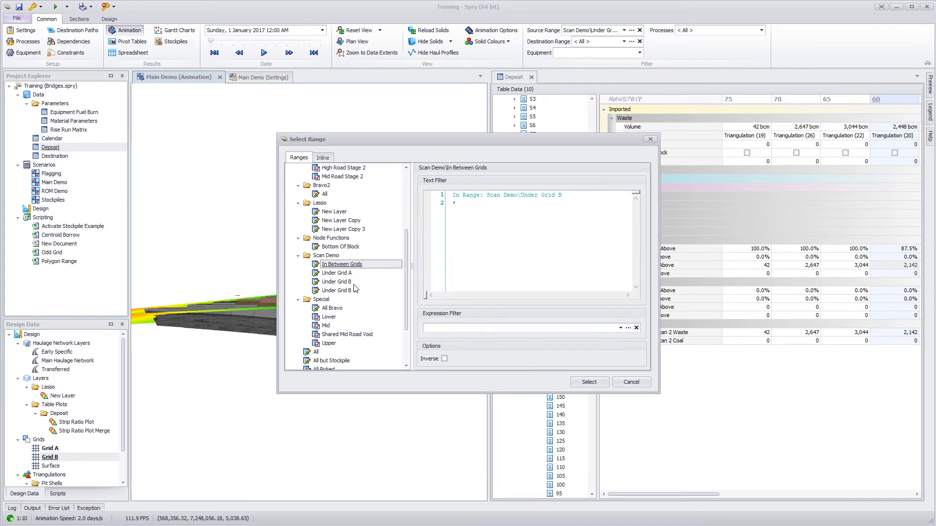
{"action": "left_click", "coordinate": [354, 283]}
{"action": "key", "text": "F2"}
{"action": "key", "text": "Home"}
{"action": "type", "text": "In Between\\"}
{"action": "key", "text": "Delete"}
{"action": "key", "text": "Delete"}
{"action": "key", "text": "Delete"}
{"action": "key", "text": "Delete"}
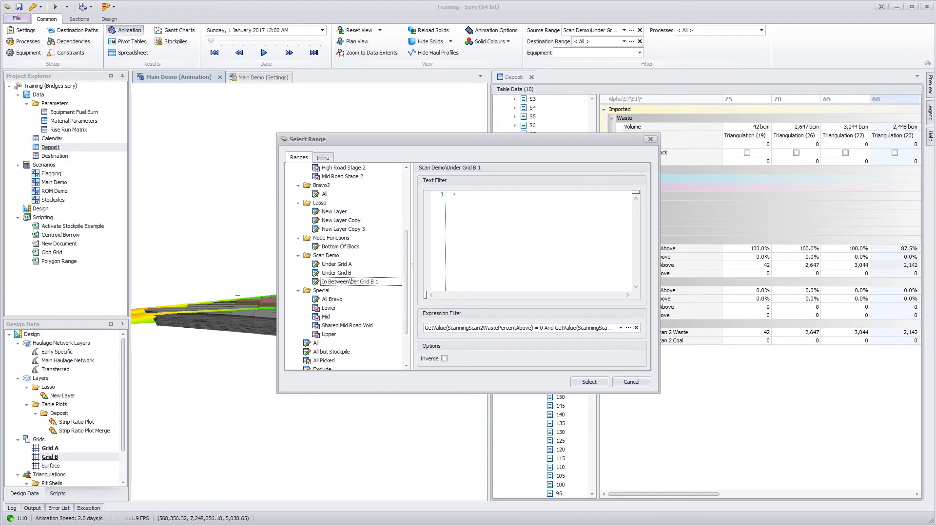
{"action": "key", "text": "BackSpace"}
{"action": "key", "text": "End"}
{"action": "type", "text": "s"}
{"action": "key", "text": "Return"}
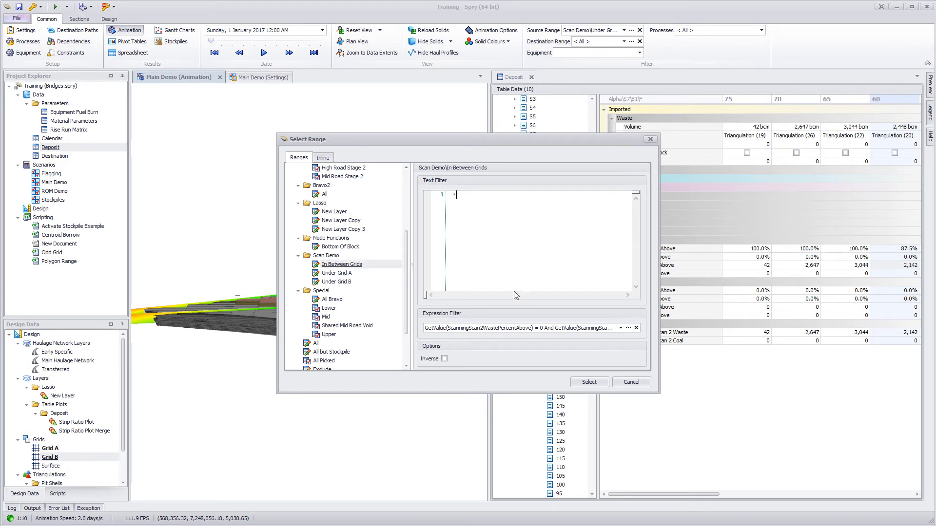
Step: Add NotInRange:Scan Demo\Under Grid A above the * in the text filter and apply In Between Grids as the source range
{"action": "left_click", "coordinate": [514, 233]}
{"action": "key", "text": "Return"}
{"action": "key", "text": "Up"}
{"action": "type", "text": "NotInRange:"}
{"action": "left_click_drag", "start_coordinate": [584, 220], "coordinate": [583, 246]}
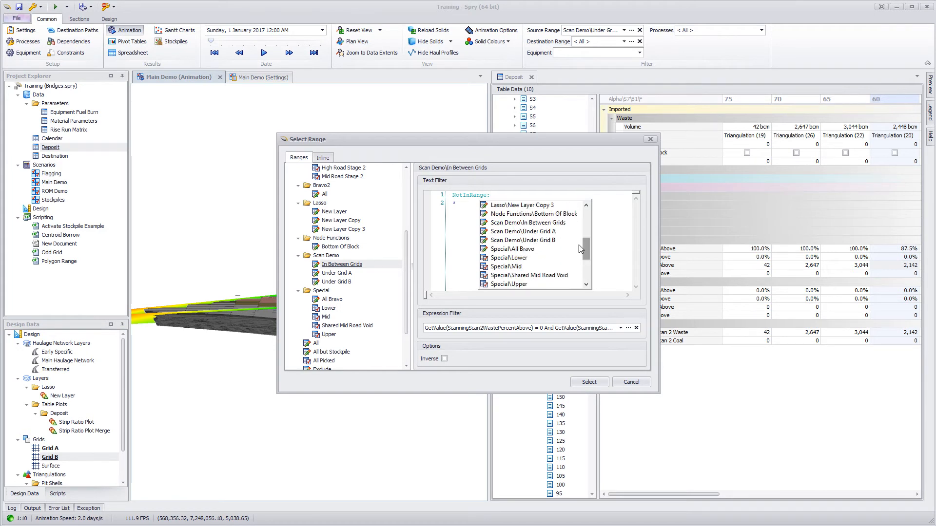
{"action": "double_click", "coordinate": [570, 240]}
{"action": "left_click", "coordinate": [589, 383]}
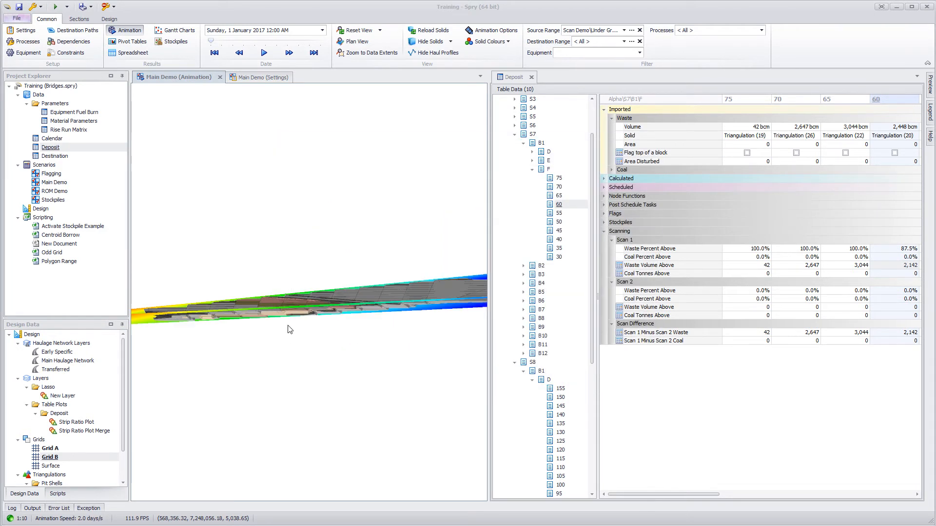
Step: Inspect the solids left between the two grids, then review the text and expression filters of In Between Grids
{"action": "mouse_move", "coordinate": [333, 304]}
{"action": "left_mouse_down"}
{"action": "mouse_move", "coordinate": [382, 302]}
{"action": "mouse_move", "coordinate": [344, 289]}
{"action": "mouse_move", "coordinate": [334, 317]}
{"action": "mouse_move", "coordinate": [332, 295]}
{"action": "left_mouse_up"}
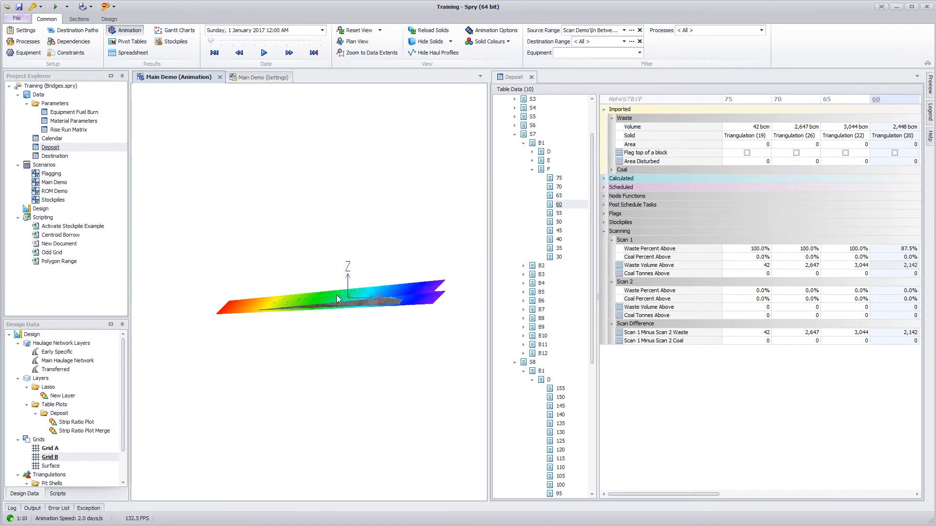
{"action": "scroll", "coordinate": [352, 302], "scroll_direction": "up", "scroll_amount": 5}
{"action": "left_click", "coordinate": [631, 31]}
{"action": "left_click", "coordinate": [490, 204]}
{"action": "left_click_drag", "start_coordinate": [569, 194], "coordinate": [441, 193]}
{"action": "left_click", "coordinate": [479, 206]}
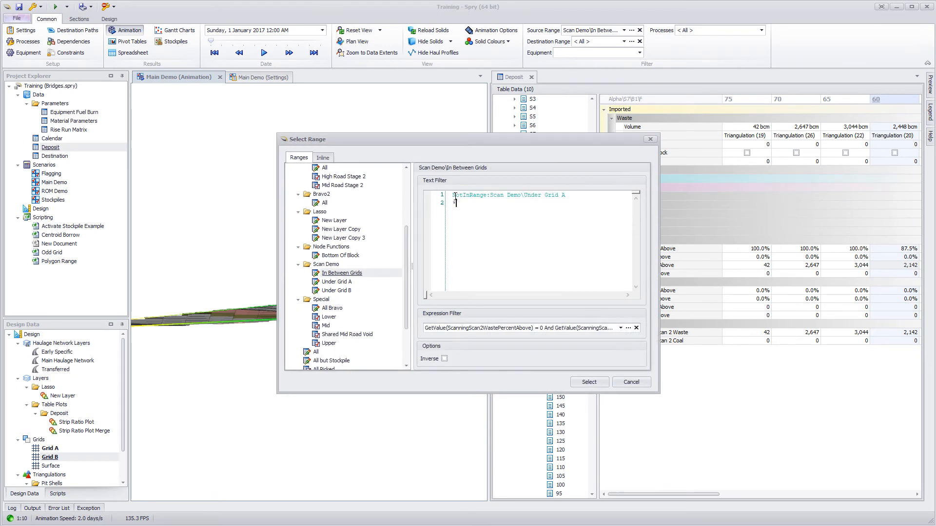
{"action": "left_click", "coordinate": [475, 328]}
{"action": "left_click", "coordinate": [550, 212]}
{"action": "left_click", "coordinate": [589, 382]}
Step: View the solids between the grids and check the Scan 1 Minus Scan 2 Waste values in the Deposit table
{"action": "mouse_move", "coordinate": [302, 310]}
{"action": "left_mouse_down"}
{"action": "mouse_move", "coordinate": [353, 330]}
{"action": "mouse_move", "coordinate": [322, 366]}
{"action": "mouse_move", "coordinate": [311, 308]}
{"action": "left_mouse_up"}
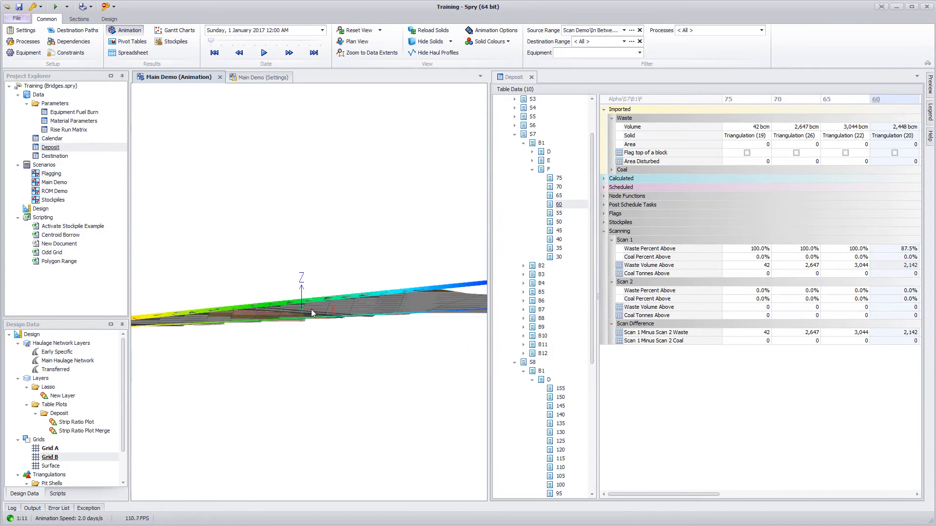
{"action": "left_click", "coordinate": [711, 411]}
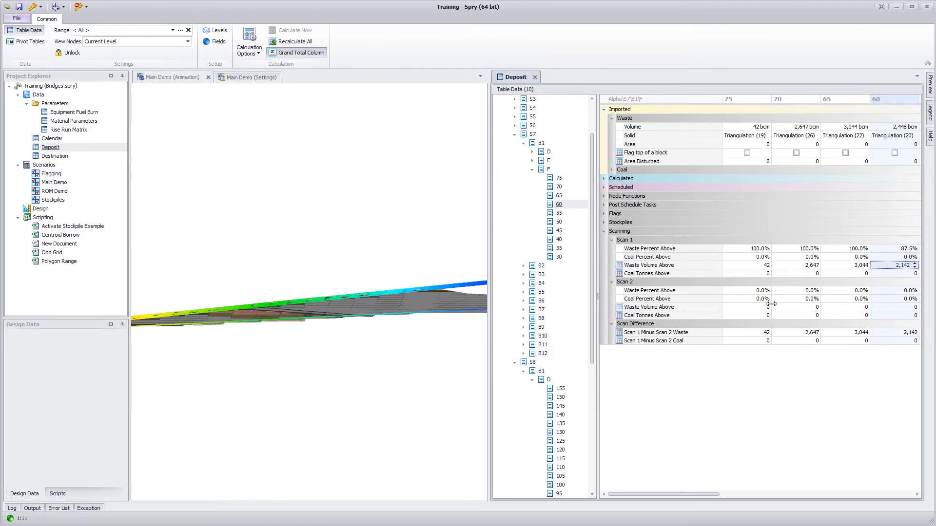
{"action": "left_click", "coordinate": [641, 335]}
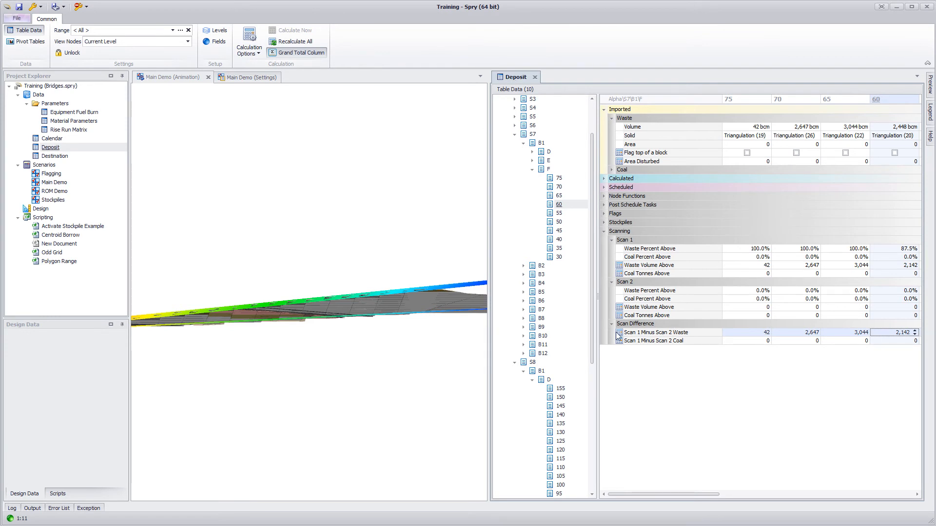
Step: Examine the solids remaining between Grid A and Grid B side-on in the Main Demo animation
{"action": "mouse_move", "coordinate": [621, 336]}
{"action": "mouse_move", "coordinate": [675, 494]}
{"action": "left_mouse_down"}
{"action": "mouse_move", "coordinate": [861, 507]}
{"action": "mouse_move", "coordinate": [667, 492]}
{"action": "left_mouse_up"}
{"action": "left_click_drag", "start_coordinate": [377, 303], "coordinate": [355, 282]}
{"action": "scroll", "coordinate": [380, 350], "scroll_direction": "down", "scroll_amount": 5}
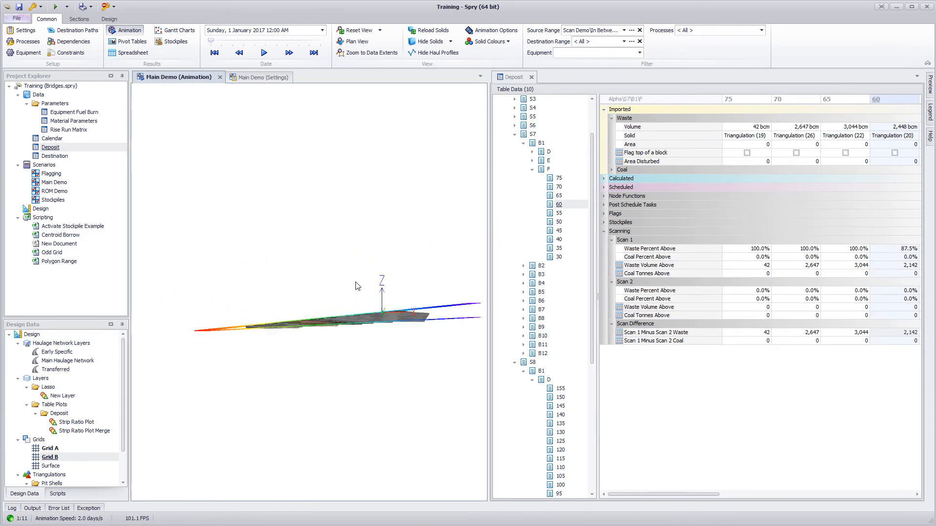
{"action": "scroll", "coordinate": [358, 292], "scroll_direction": "up", "scroll_amount": 2}
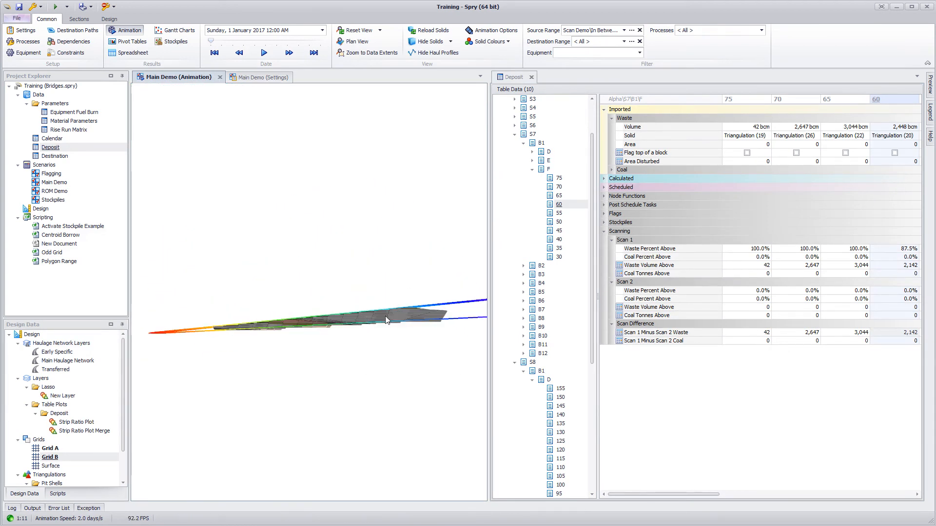
{"action": "mouse_move", "coordinate": [405, 314]}
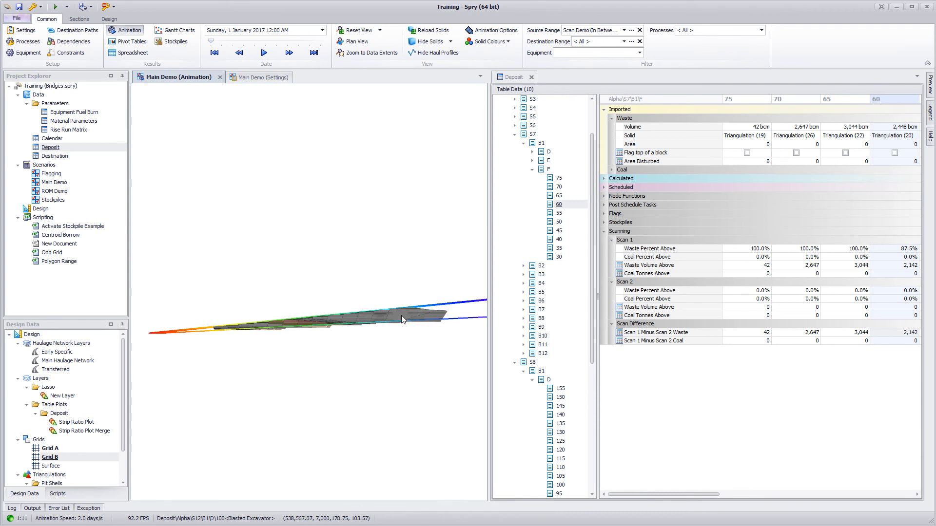
Step: Open the field setup of the Deposit table and review the Coal Percent Above fields of Scan 1 and Scan 2
{"action": "right_click", "coordinate": [67, 148]}
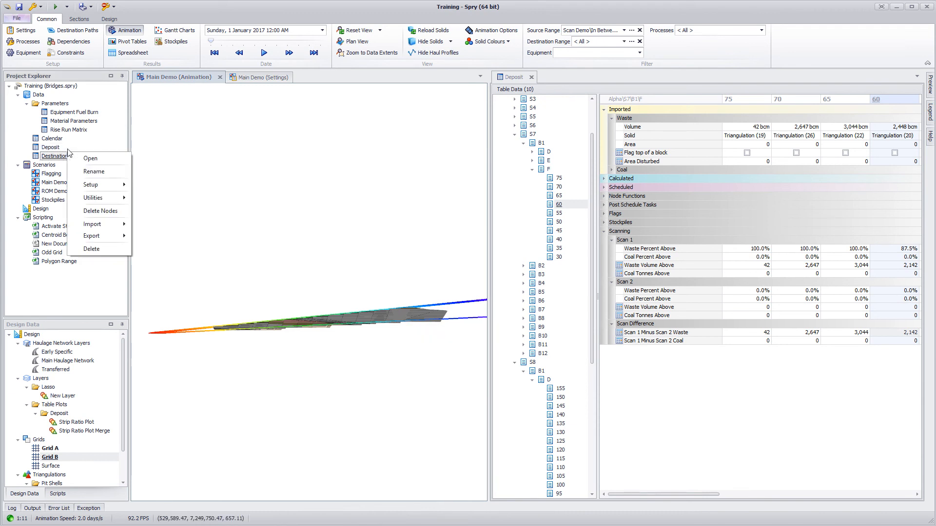
{"action": "mouse_move", "coordinate": [115, 181]}
{"action": "left_click", "coordinate": [156, 205]}
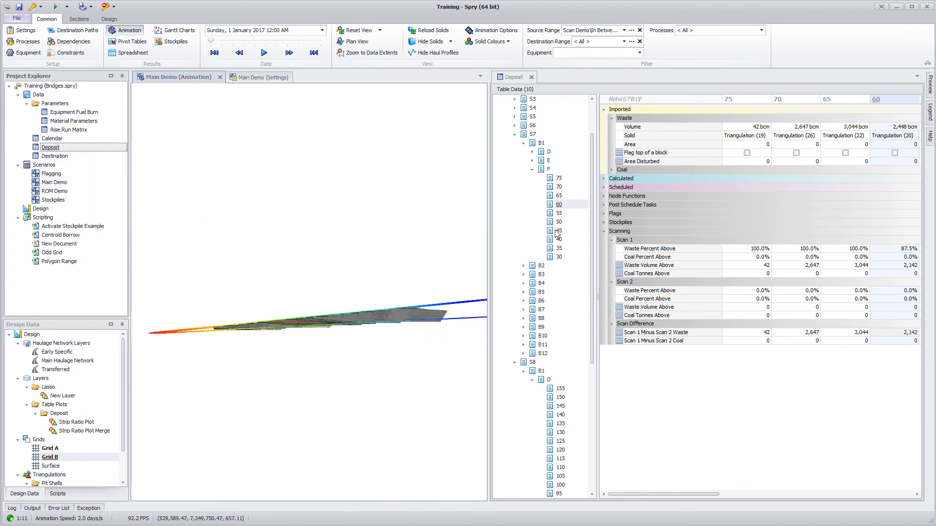
{"action": "scroll", "coordinate": [670, 129], "scroll_direction": "down", "scroll_amount": 16}
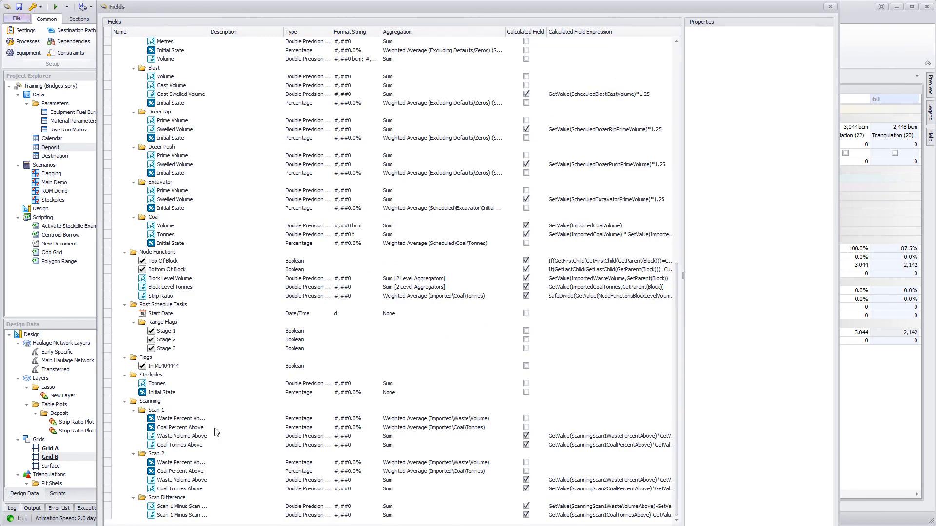
{"action": "left_click", "coordinate": [180, 427]}
{"action": "left_click", "coordinate": [195, 471]}
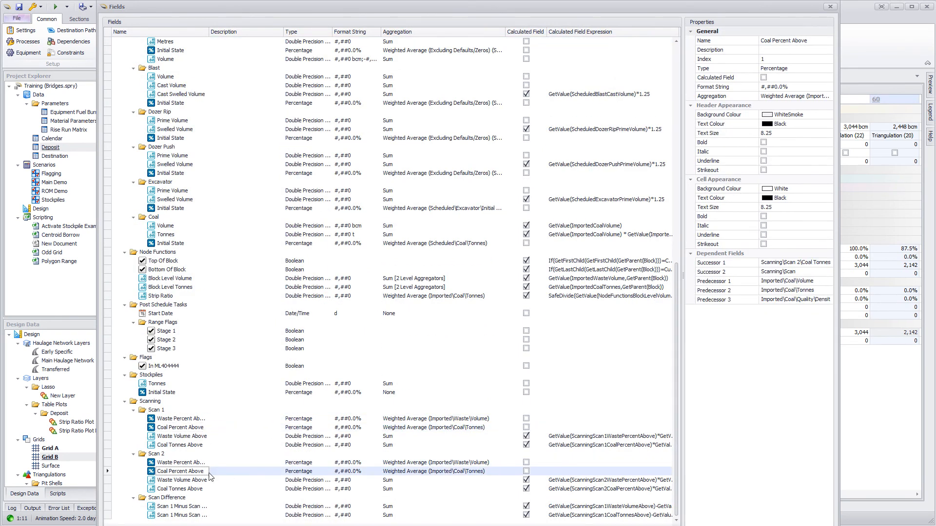
Step: Inspect the calculated expression of Scan 2's Waste Volume Above field, then close the field setup without changes
{"action": "left_click", "coordinate": [574, 480]}
{"action": "left_click", "coordinate": [604, 480]}
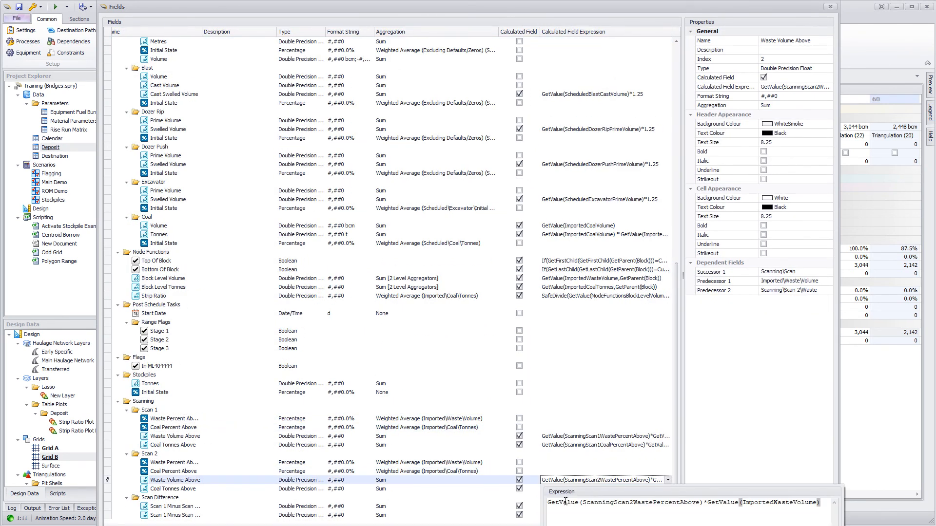
{"action": "double_click", "coordinate": [650, 503]}
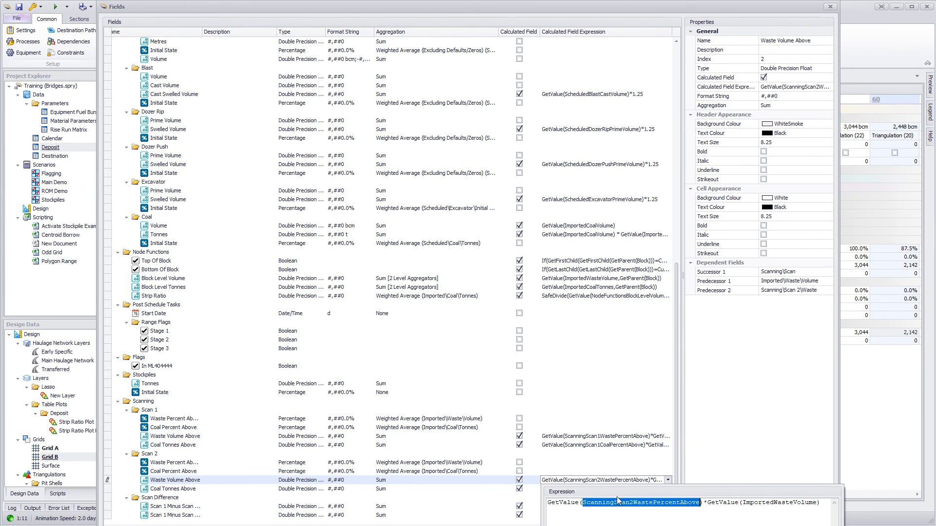
{"action": "double_click", "coordinate": [766, 502]}
{"action": "double_click", "coordinate": [628, 502]}
{"action": "left_click", "coordinate": [698, 461]}
{"action": "key", "text": "Escape"}
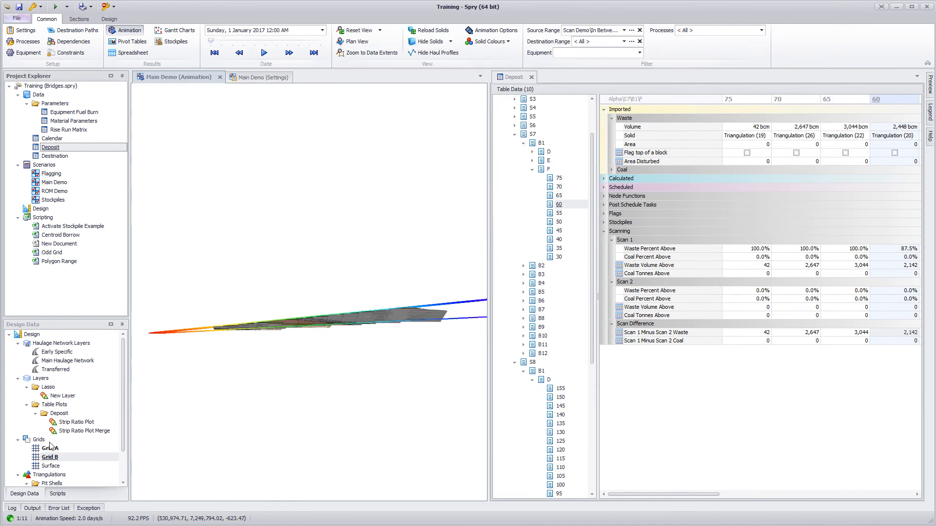